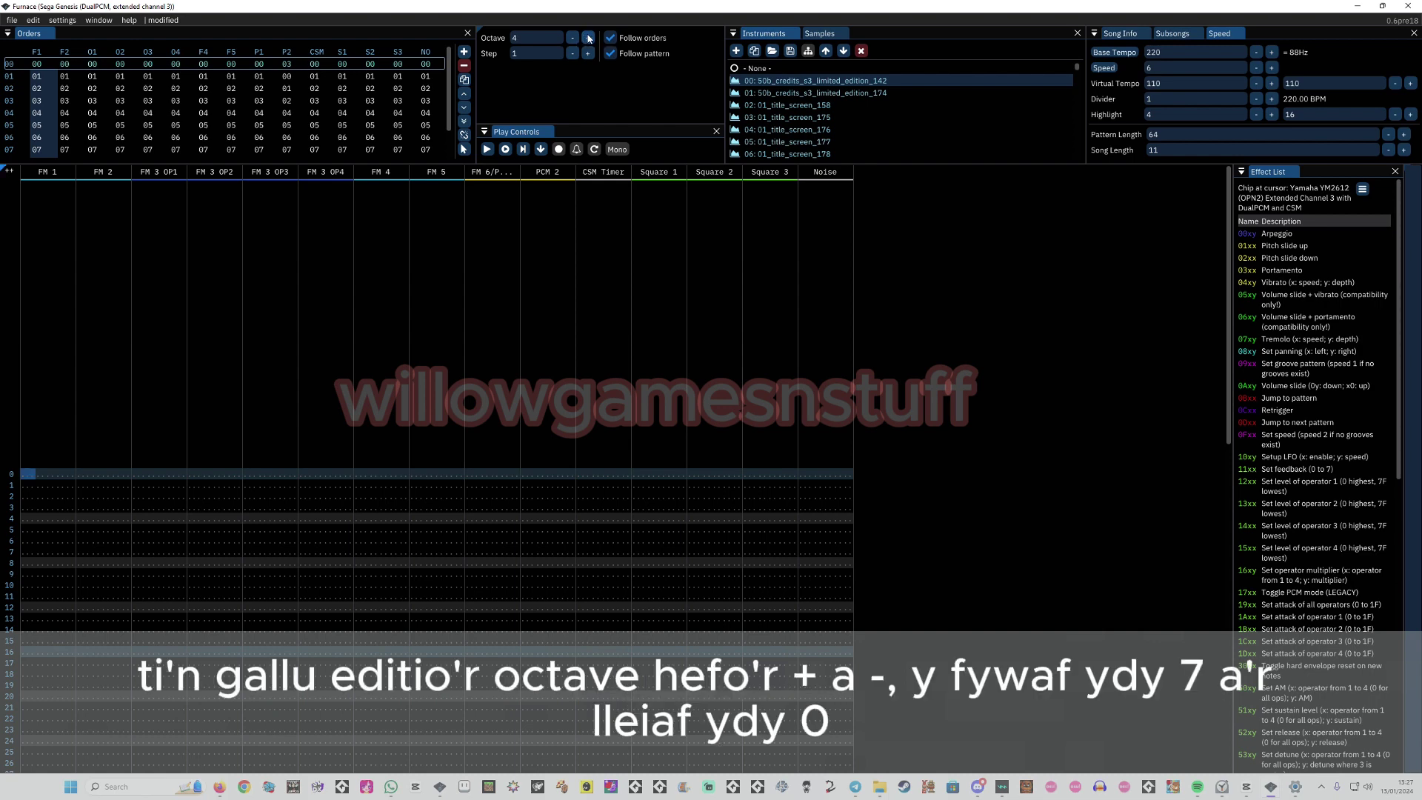
Lower the editing octave to 3 and switch to the other Furnace window's Genesis song
left_click(588, 38)
left_click(574, 37)
left_click(577, 38)
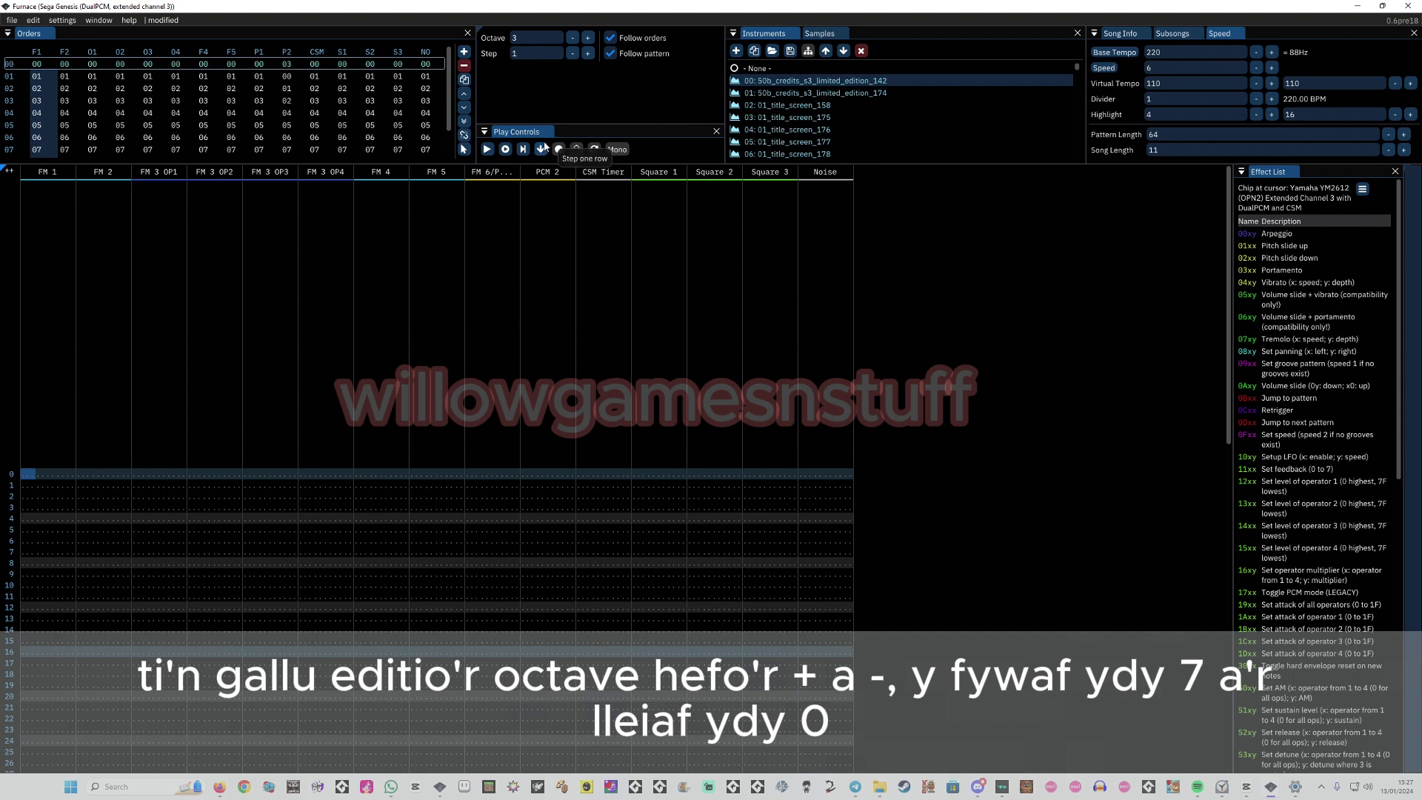
left_click(754, 117)
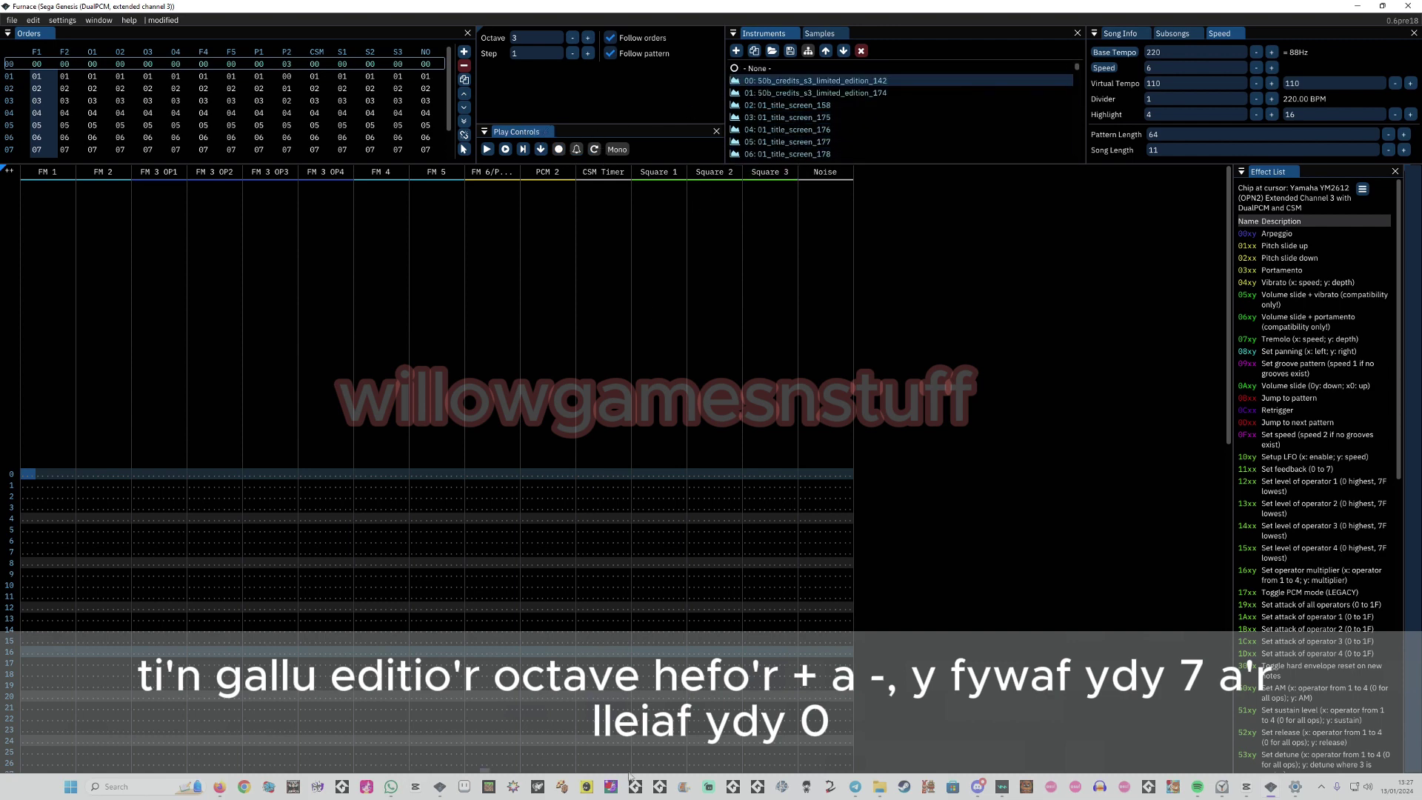
mouse_move(1271, 784)
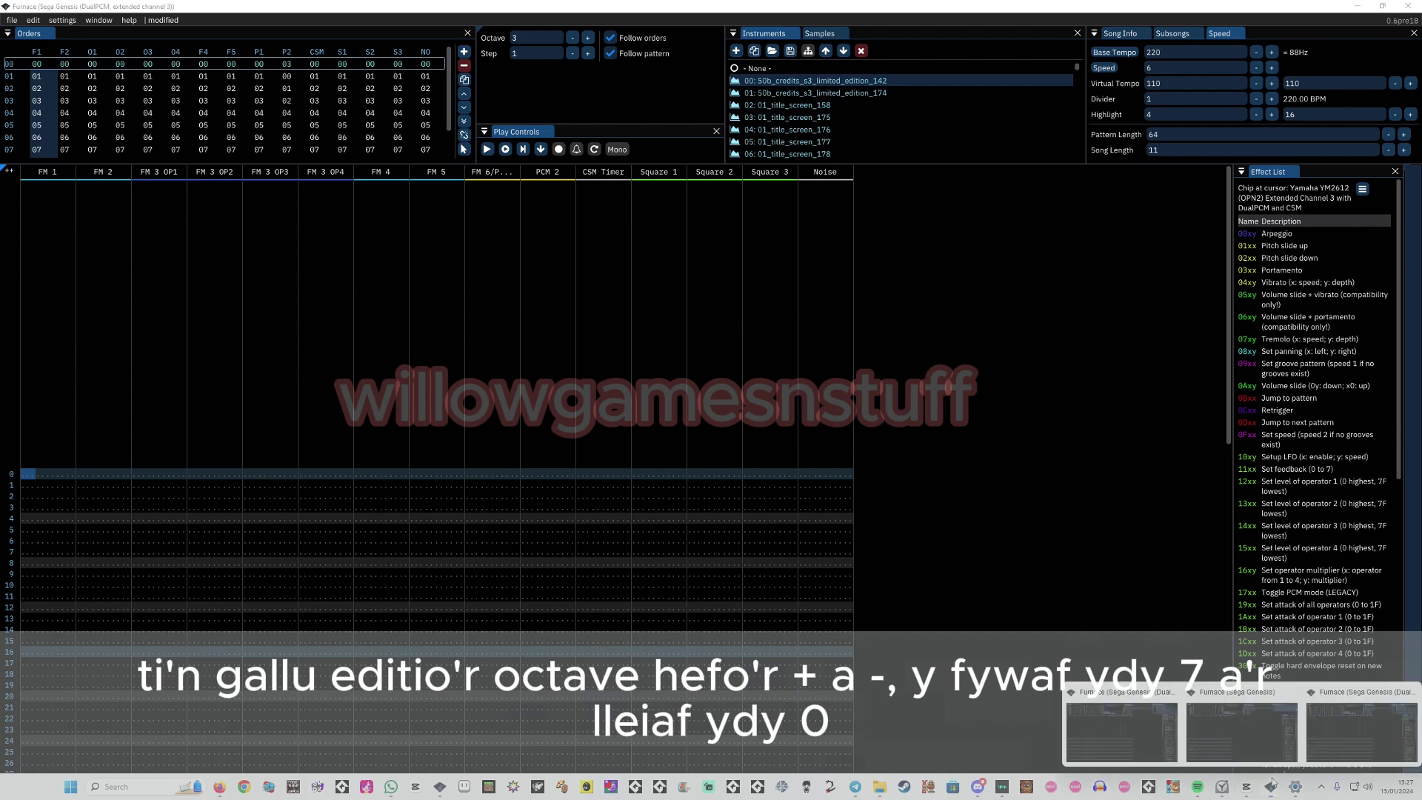
left_click(1248, 732)
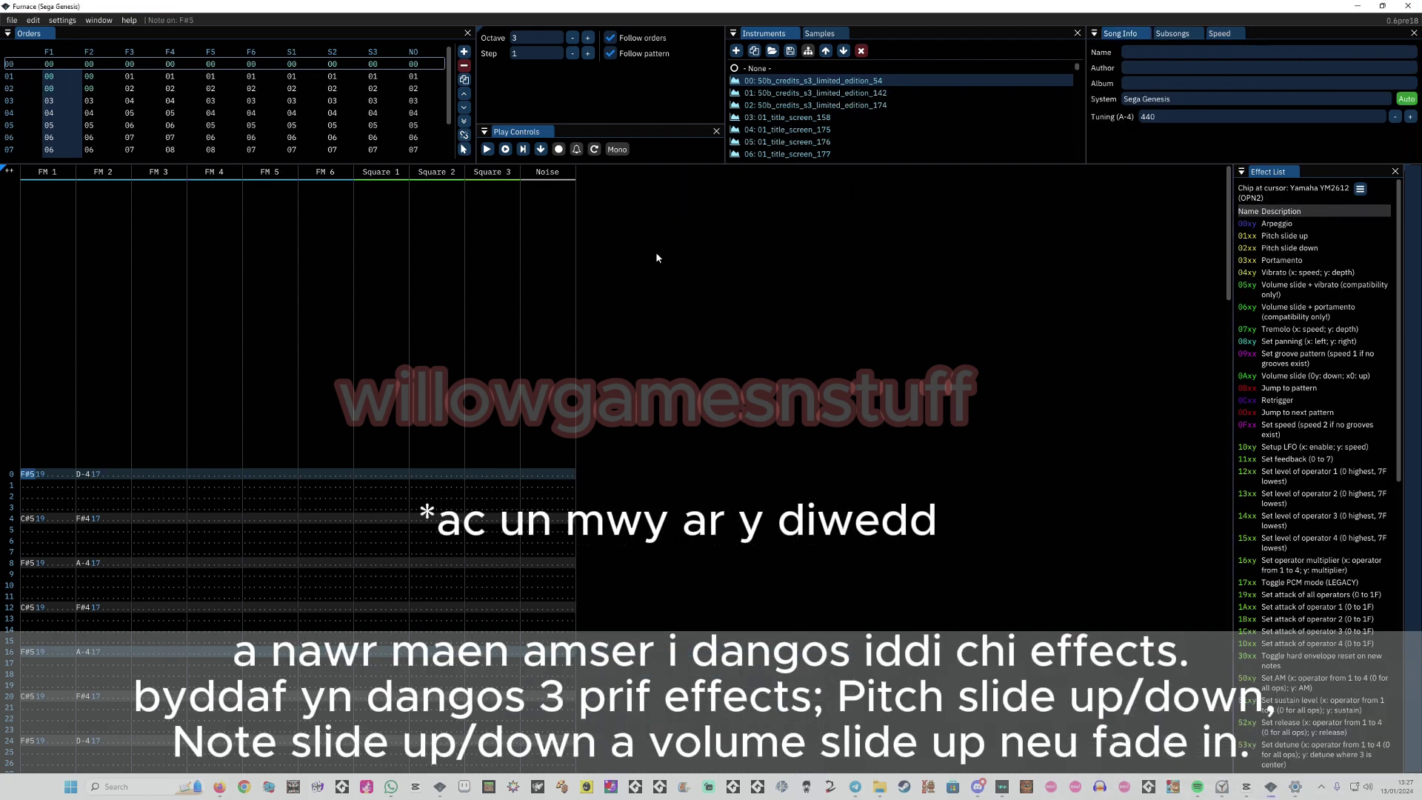
Play and stop the song, then inspect FM 2's volume column from row 0
left_click(486, 149)
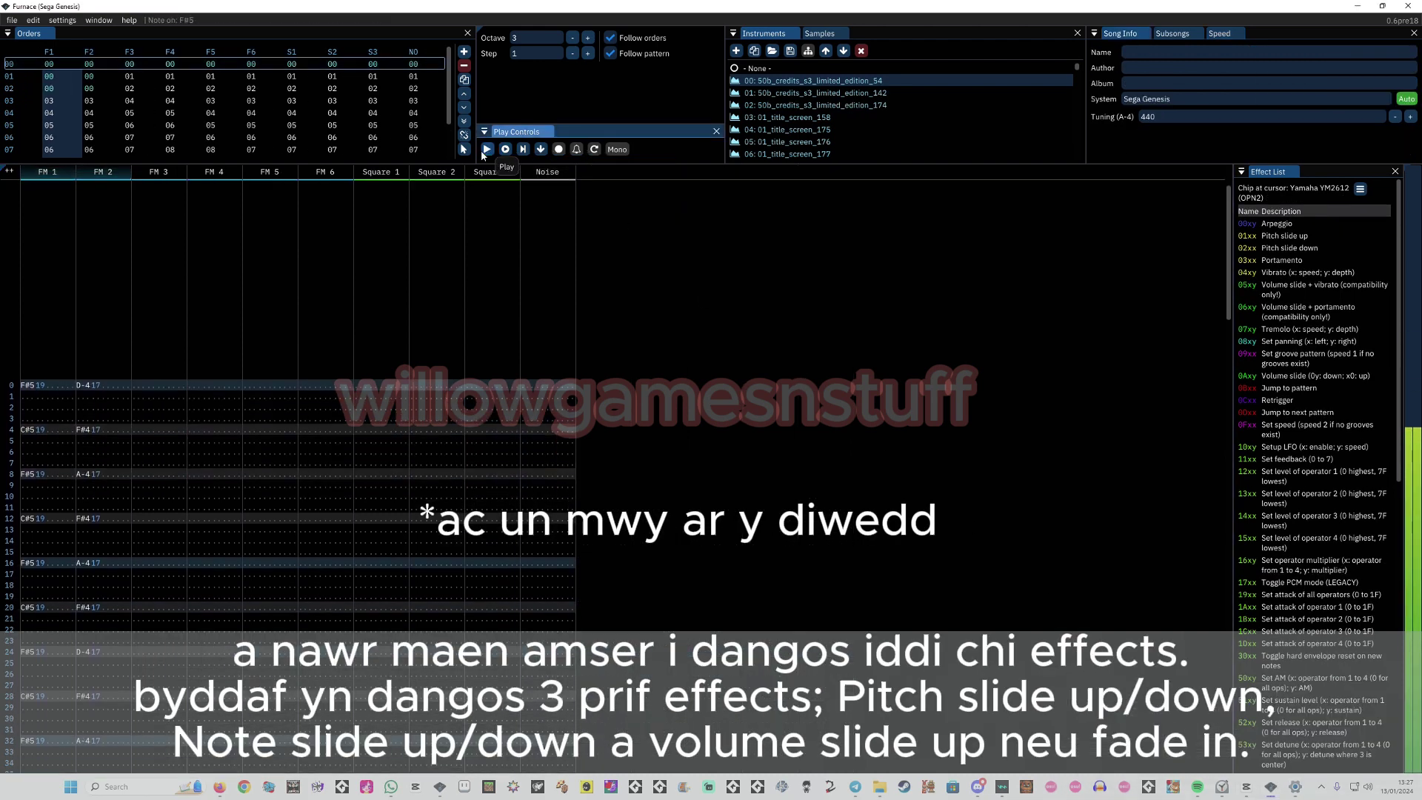
left_click(483, 150)
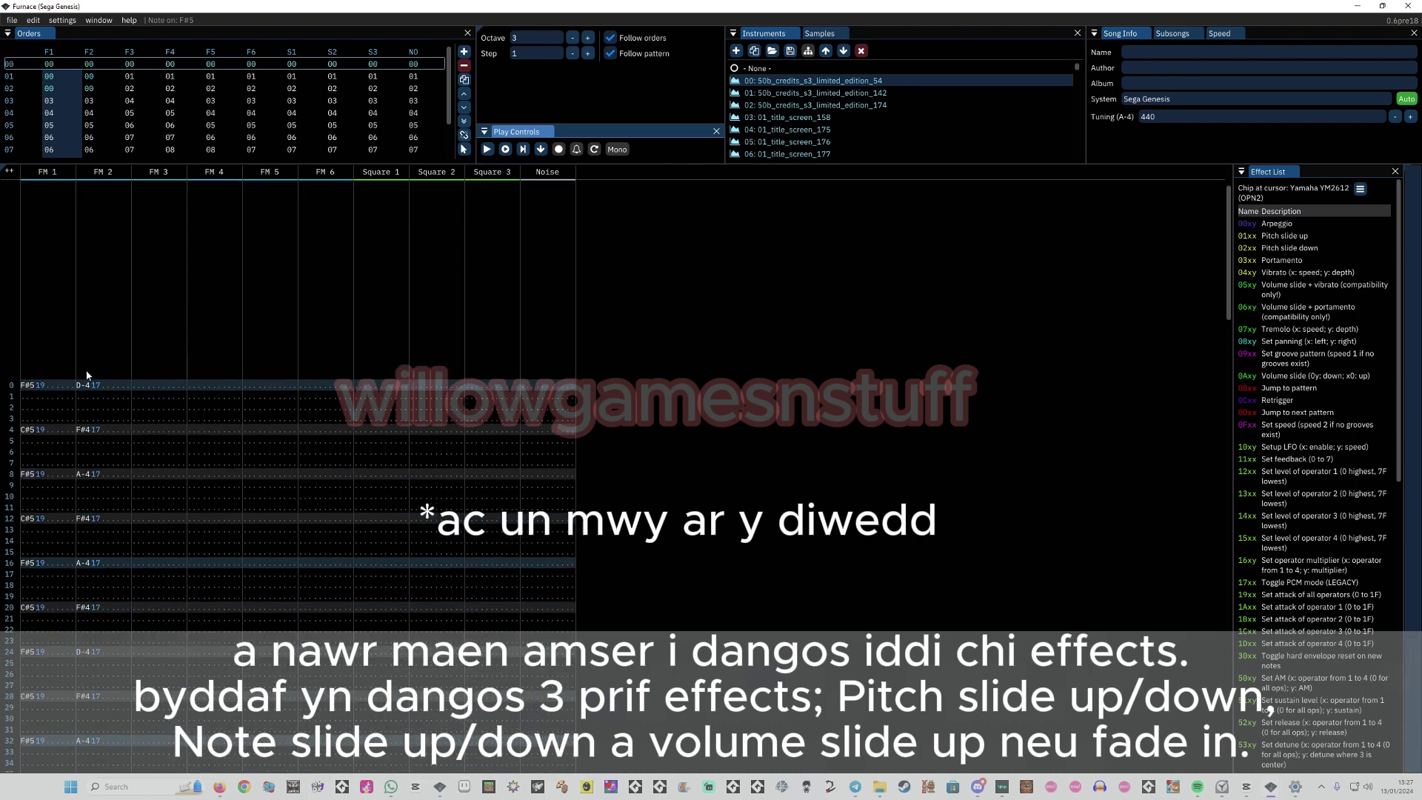
left_click(112, 385)
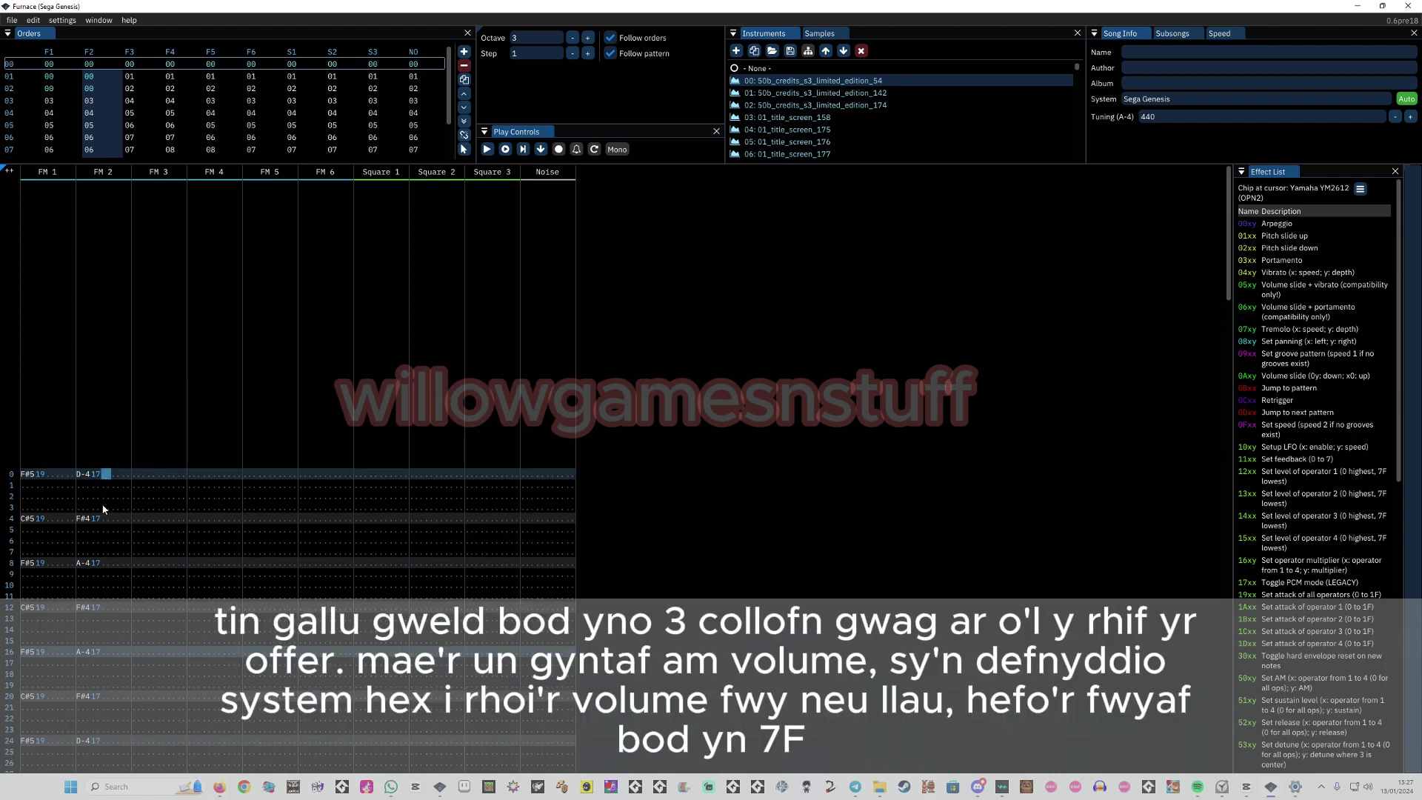
left_click_drag(103, 509, 122, 672)
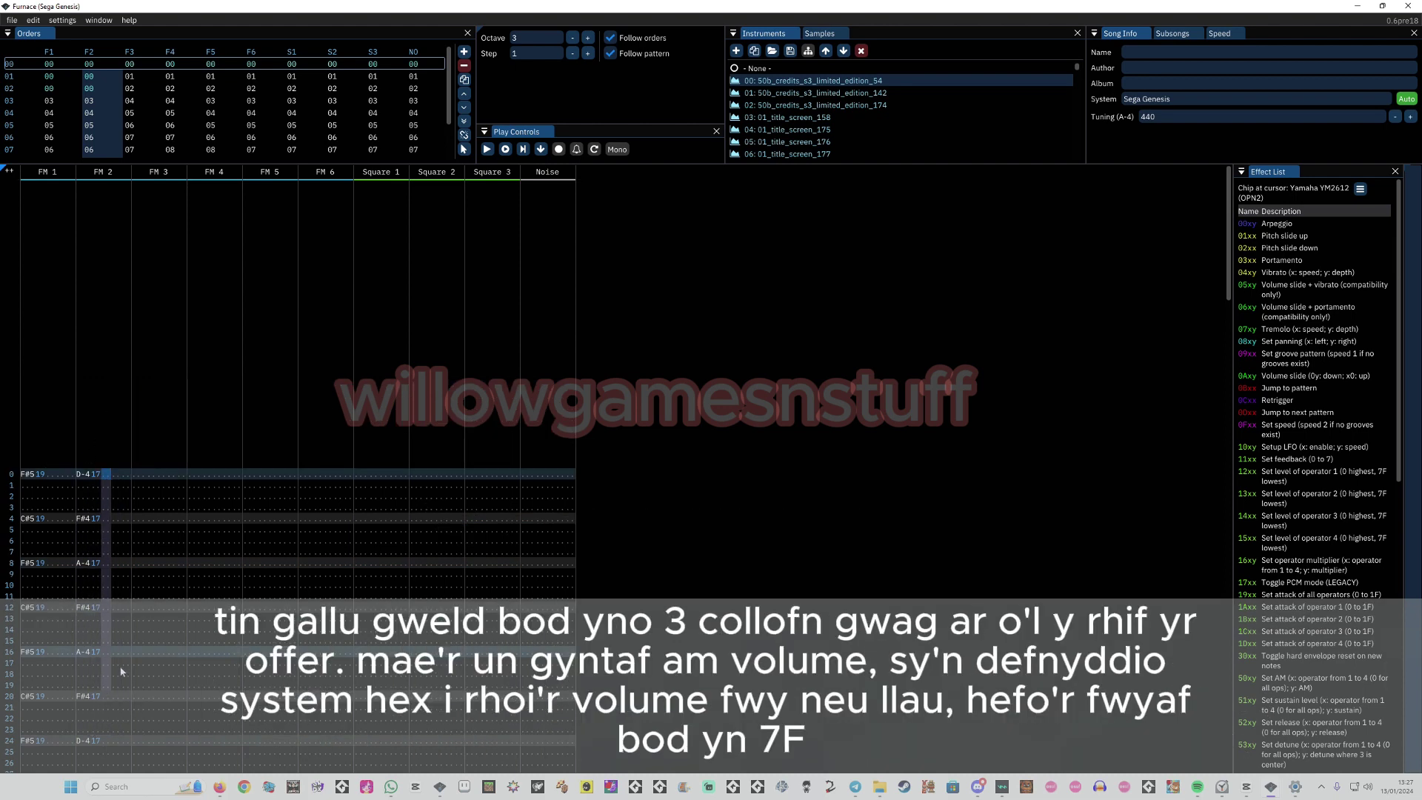
left_click(126, 607)
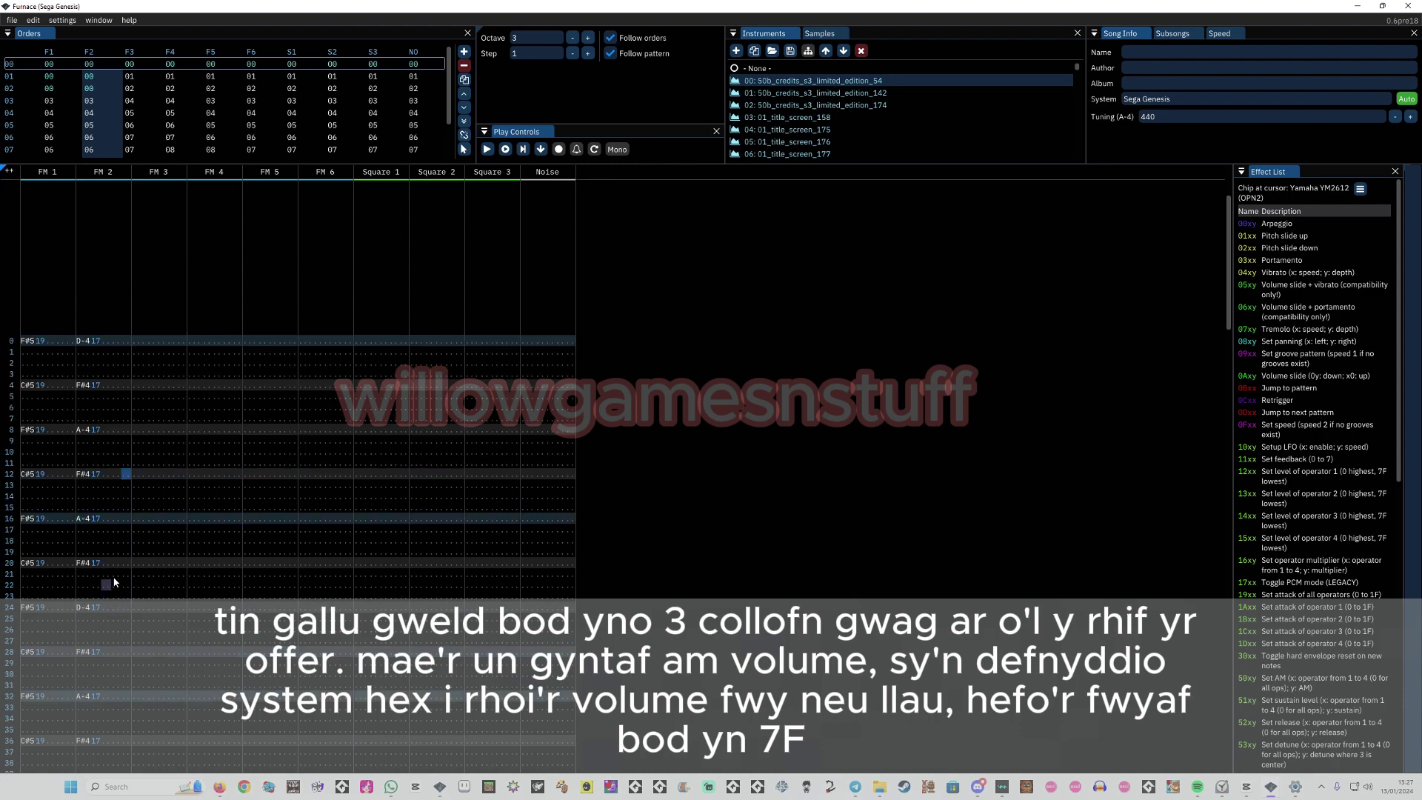
Browse the patterns at order rows 01 and 02
scroll(1342, 367, "down", 5)
scroll(1342, 367, "up", 5)
scroll(571, 489, "down", 6)
scroll(222, 430, "down", 8)
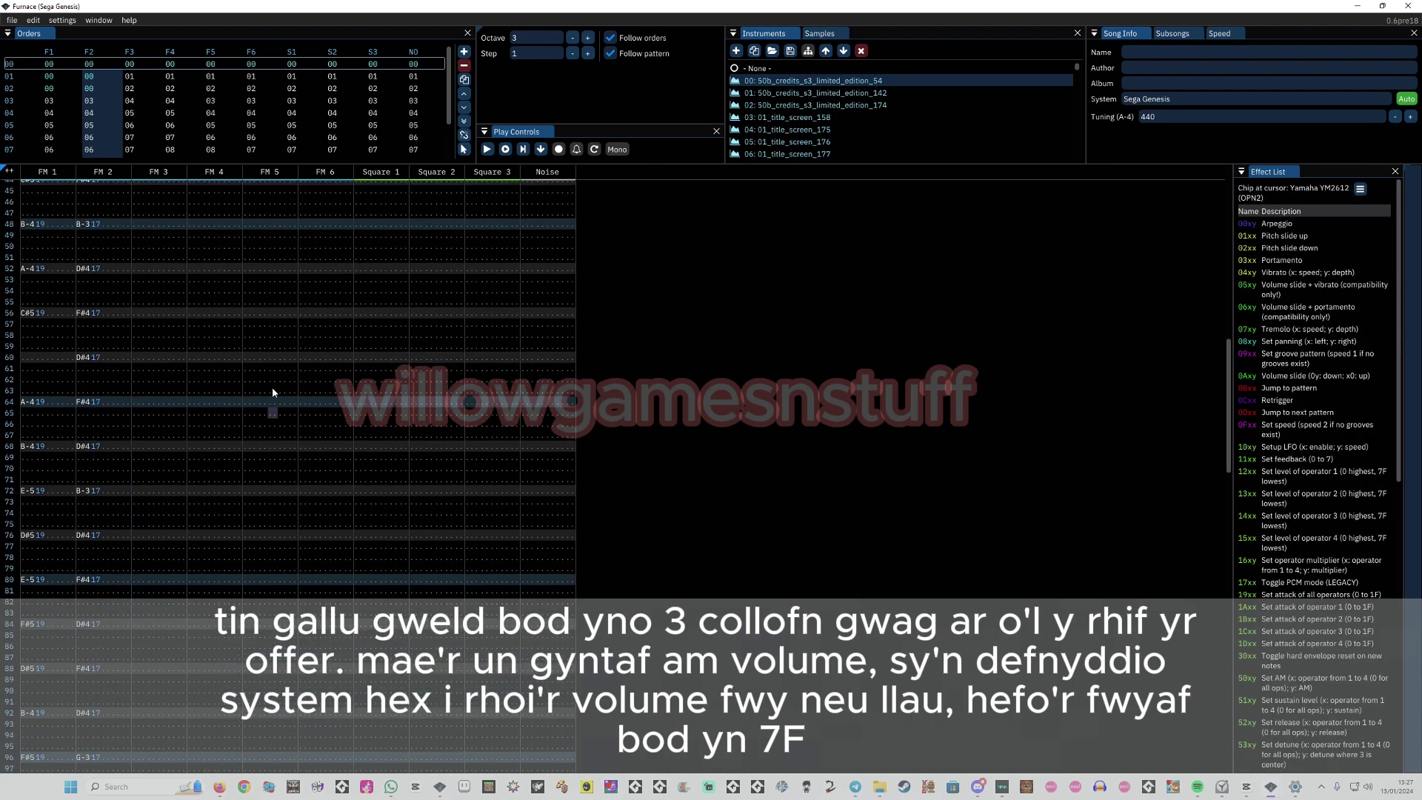
left_click(12, 78)
left_click(11, 88)
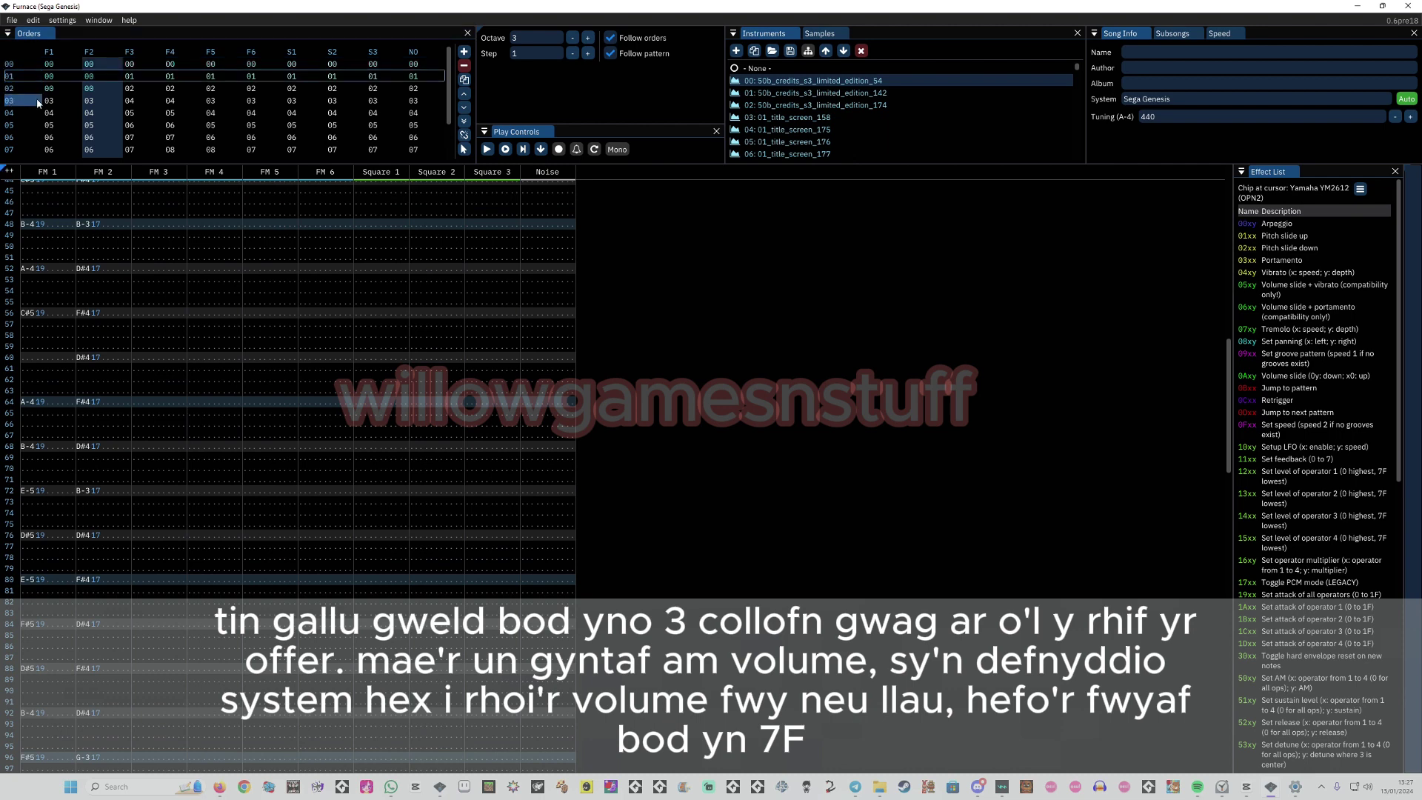
scroll(123, 330, "up", 15)
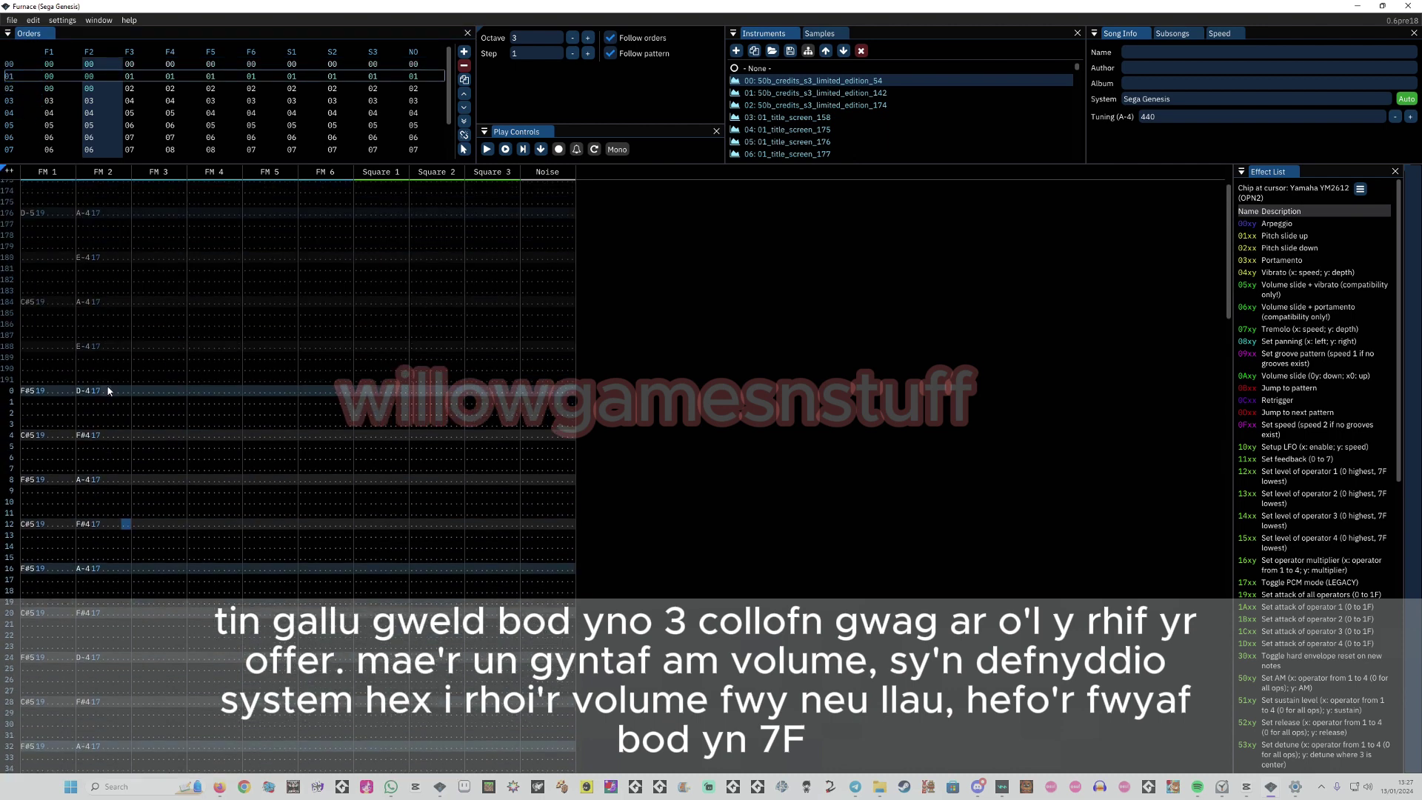
Enter volume 7F on FM 2's first note at row 0 in edit mode
left_click(108, 391)
key("space")
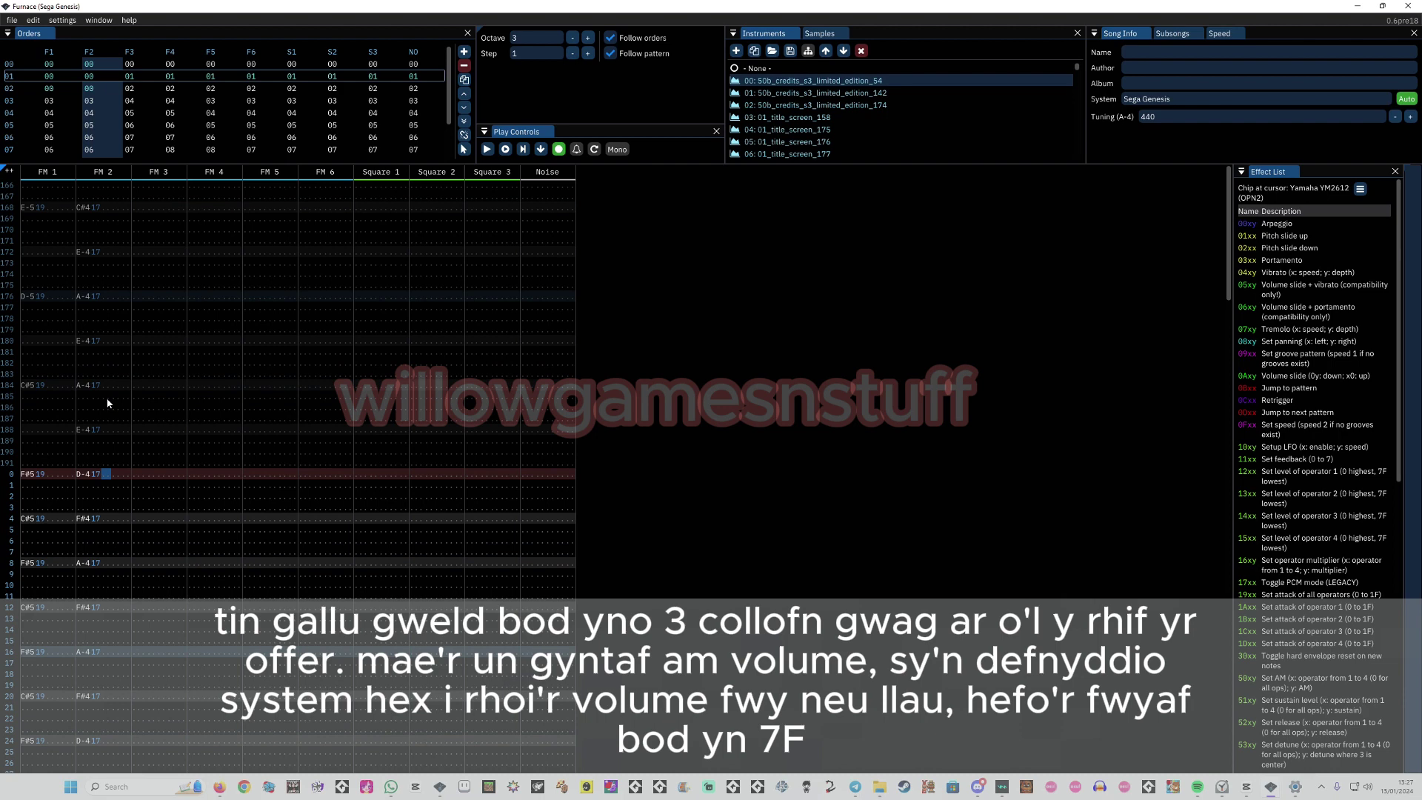
type("7F")
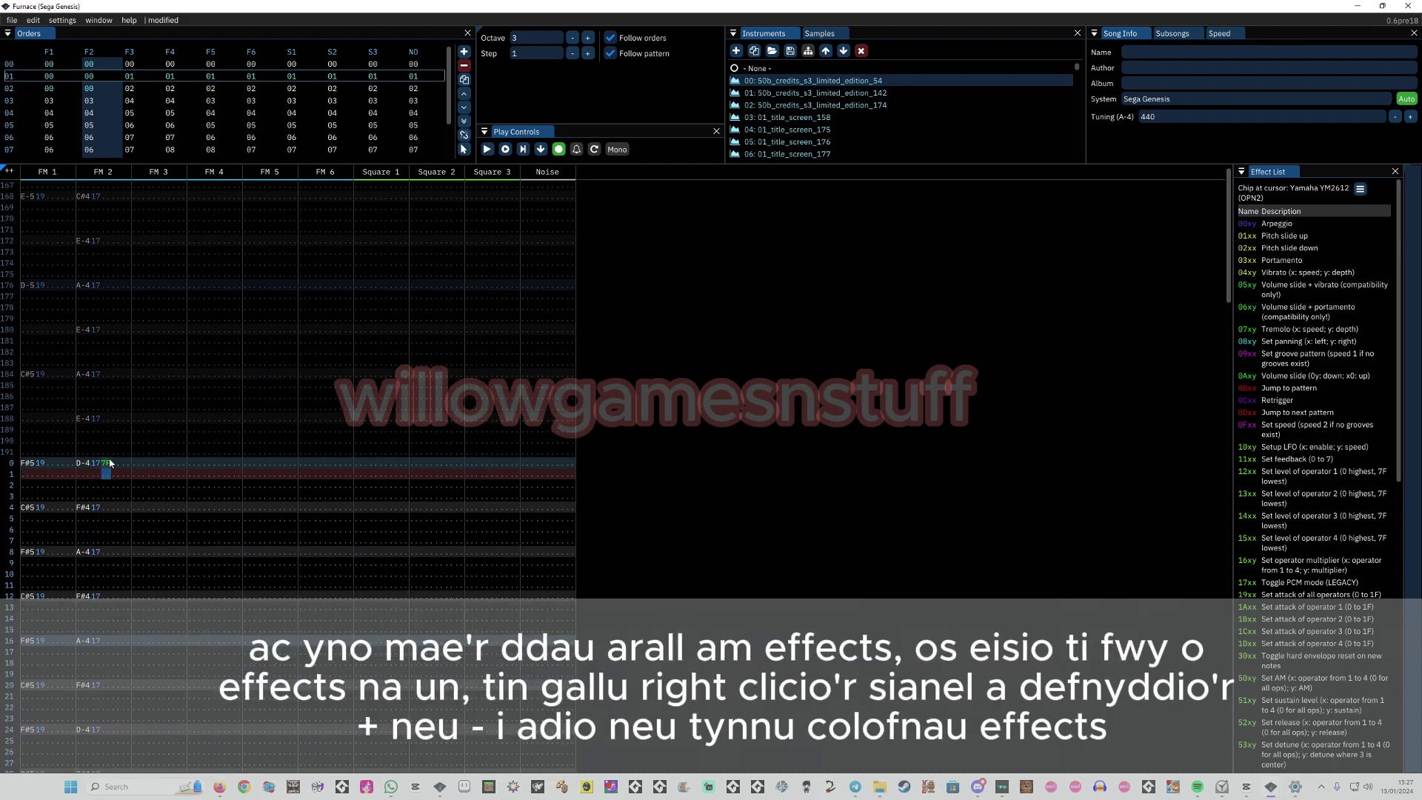
Leave edit mode with the cursor on the new 7F volume value
left_click(107, 463)
key("space")
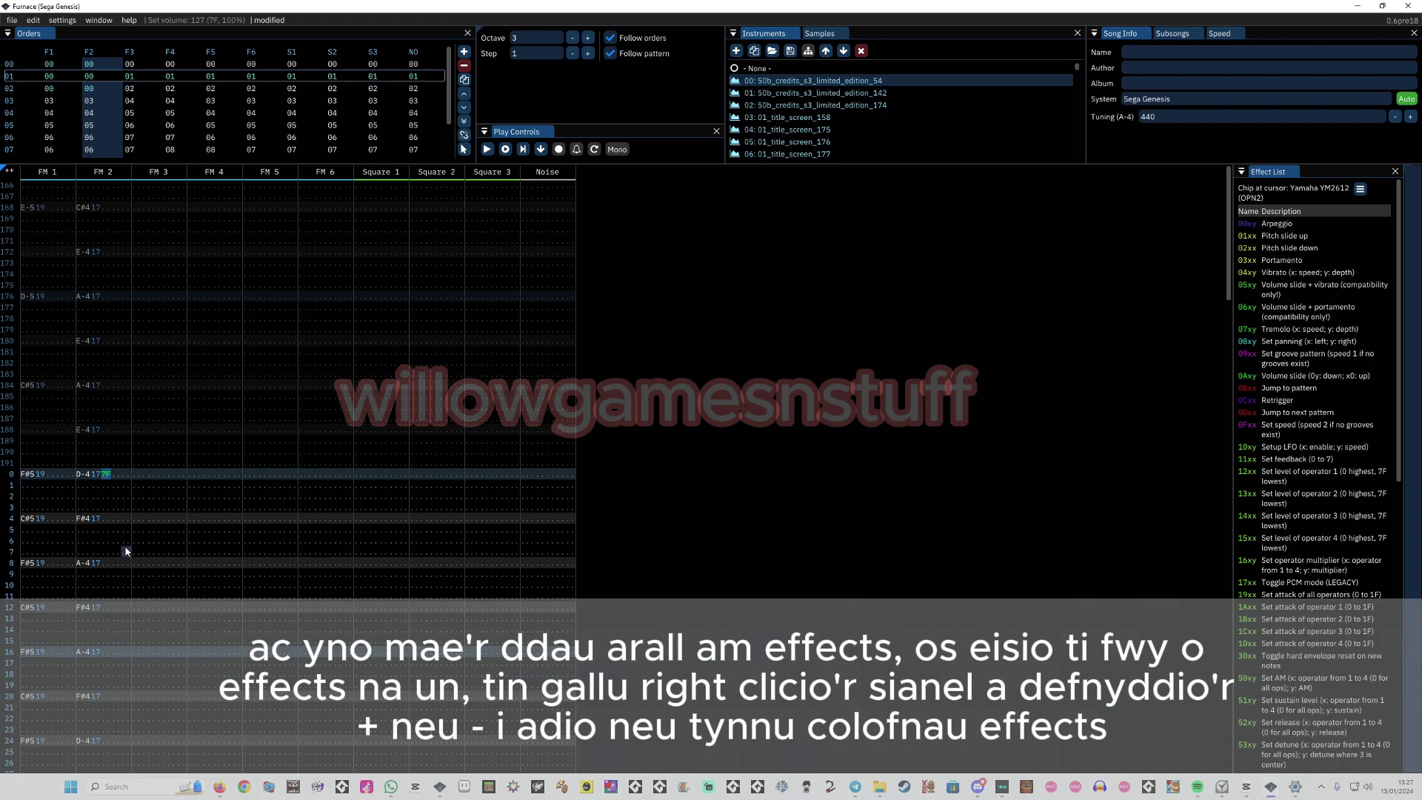
scroll(122, 541, "down", 10)
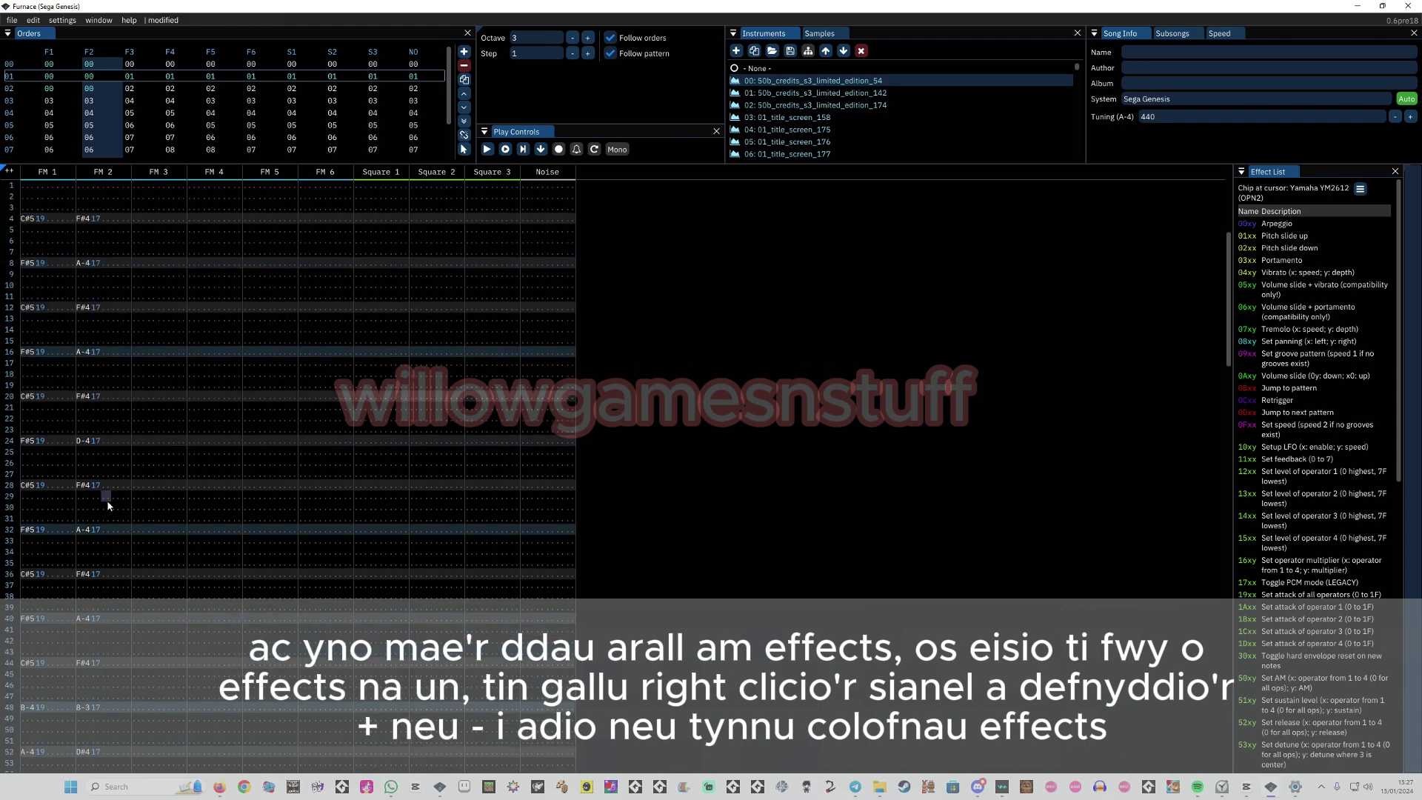
scroll(111, 492, "up", 10)
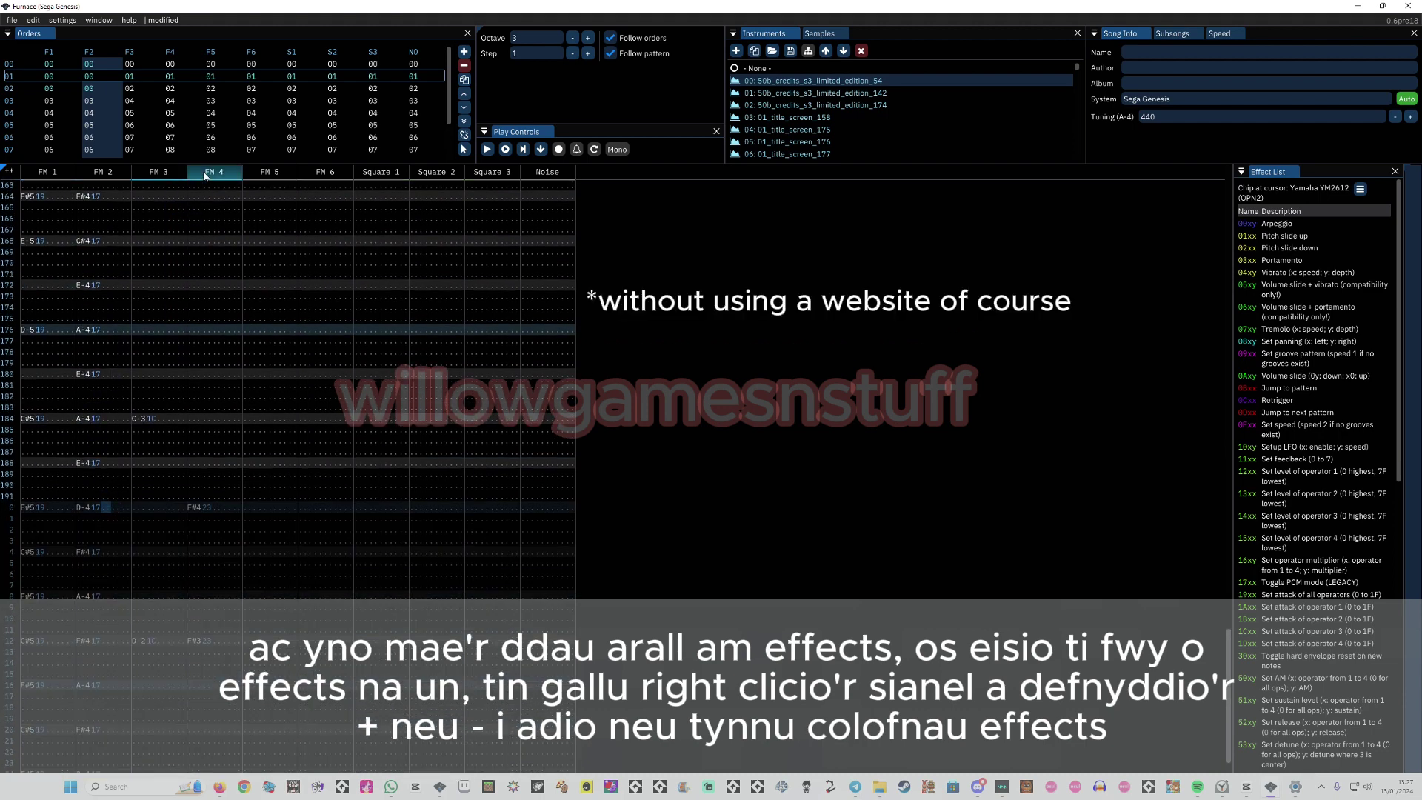
scroll(148, 341, "down", 1)
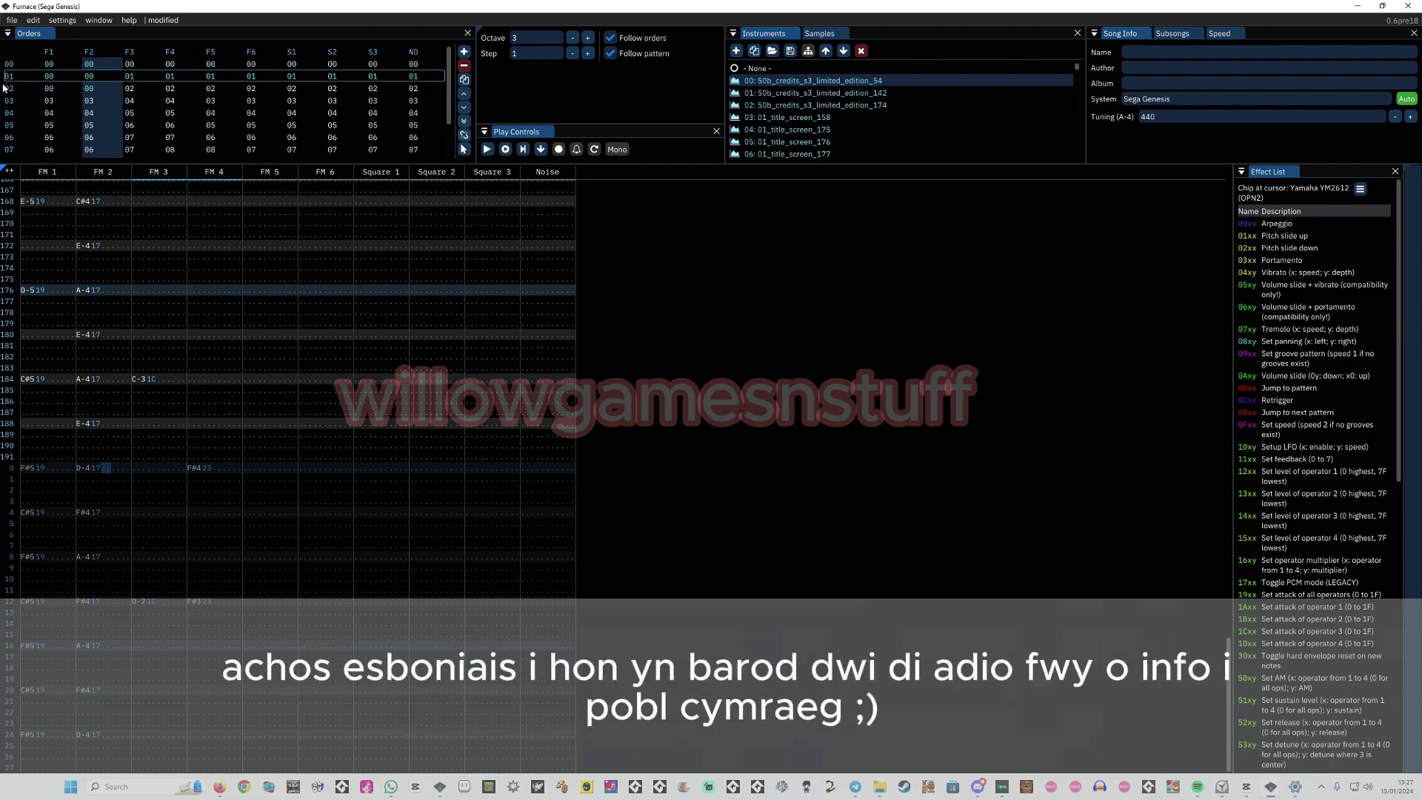
Show order 02's pattern at row 96, with E165 and E161 on FM 3 and FM 4
left_click(21, 88)
scroll(189, 319, "down", 5)
scroll(178, 355, "up", 15)
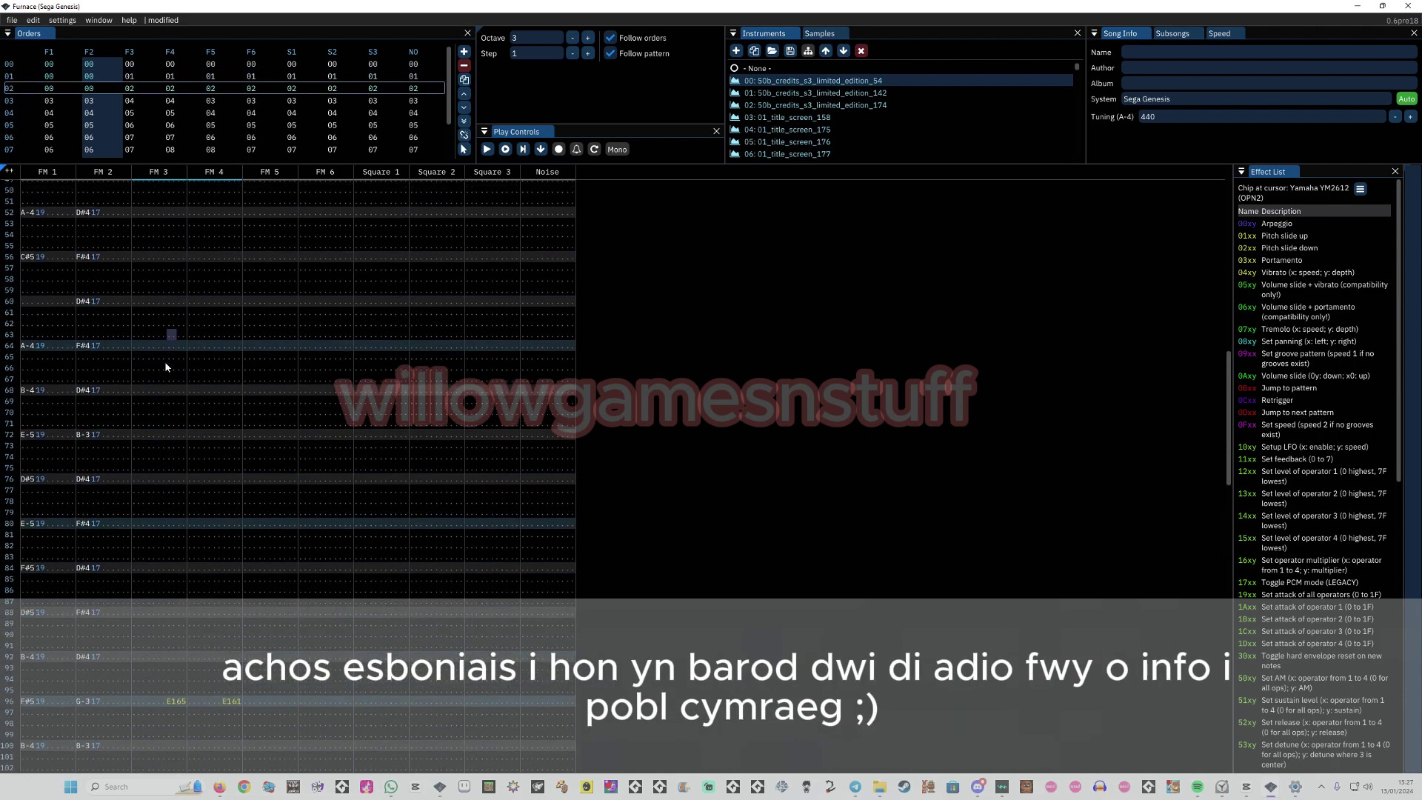
scroll(180, 360, "down", 15)
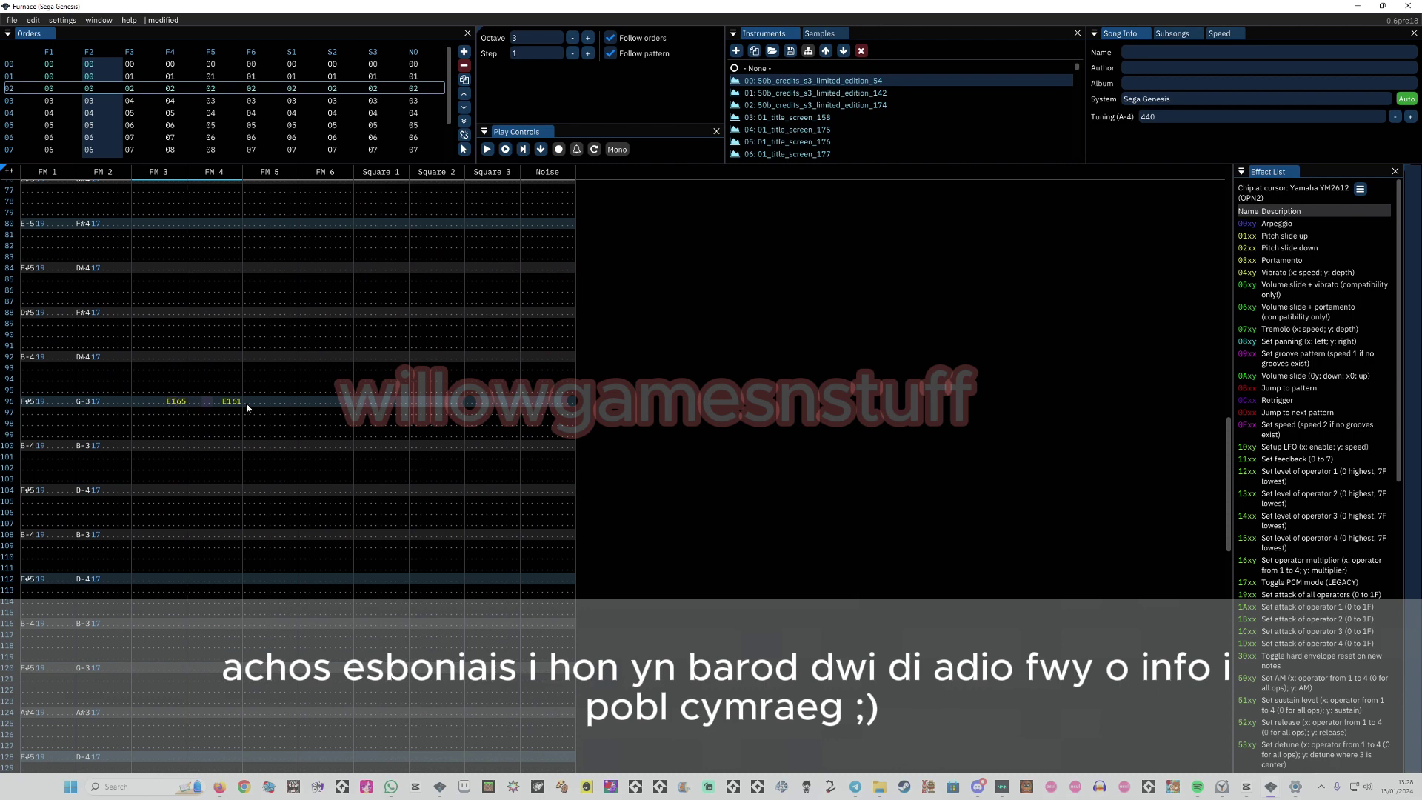
scroll(1330, 452, "down", 10)
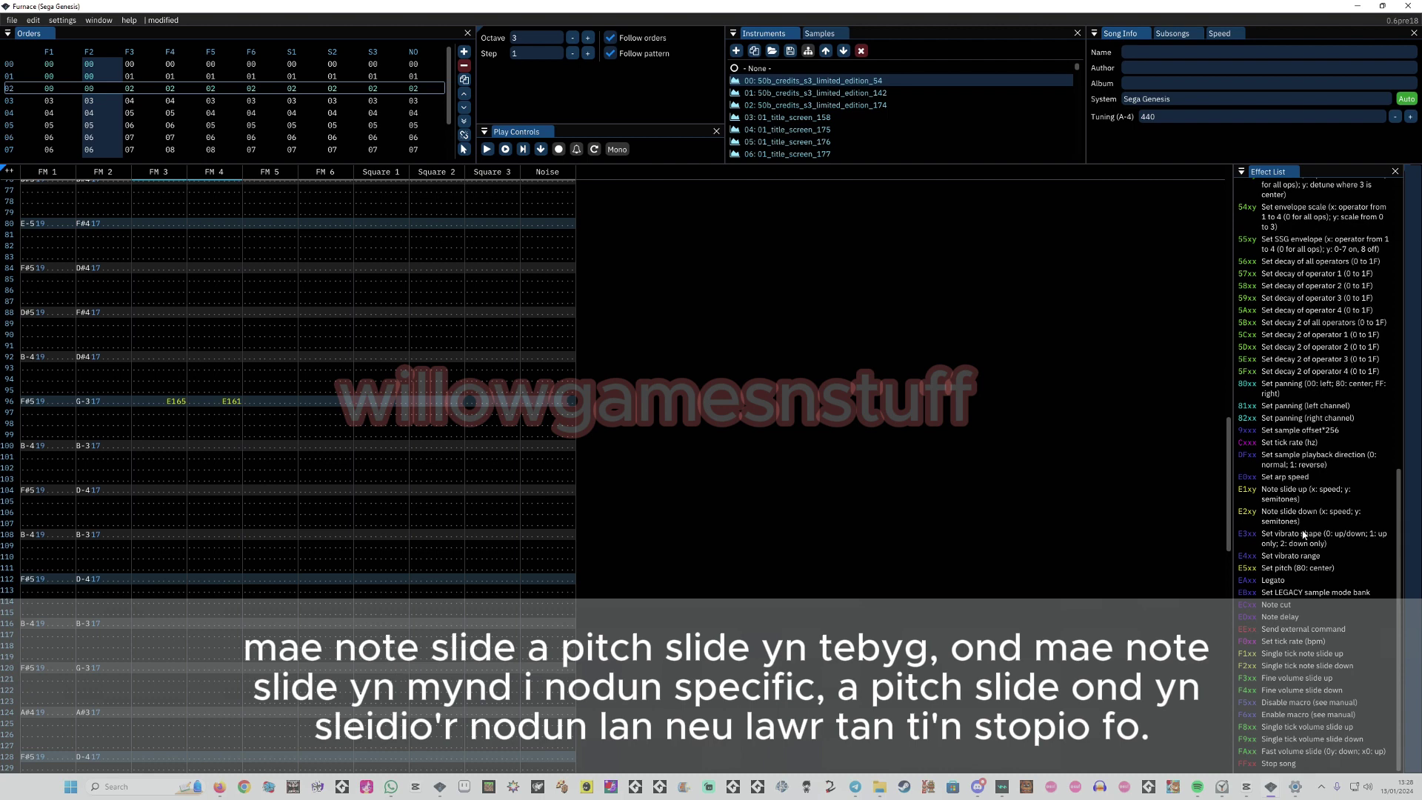
scroll(1303, 535, "up", 10)
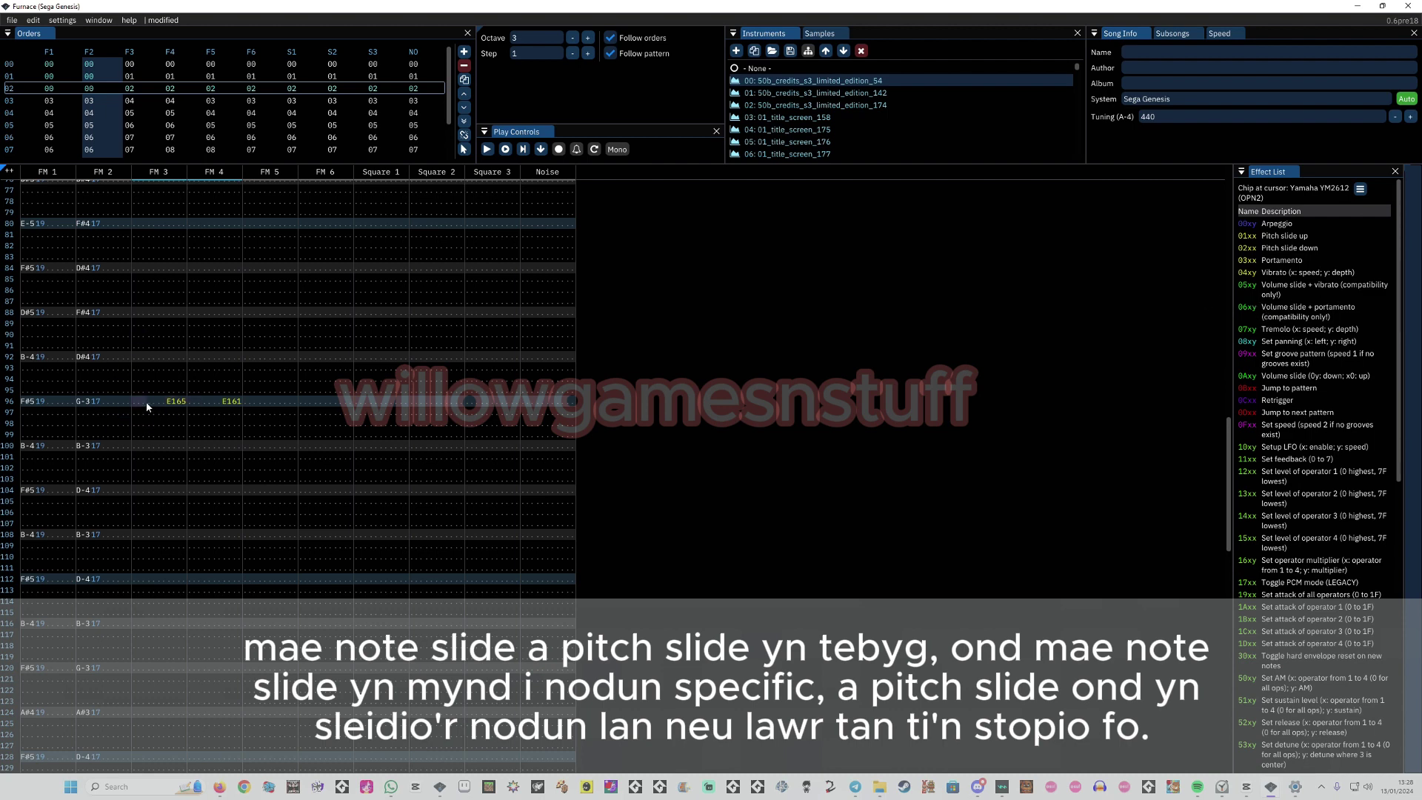
scroll(148, 395, "up", 2)
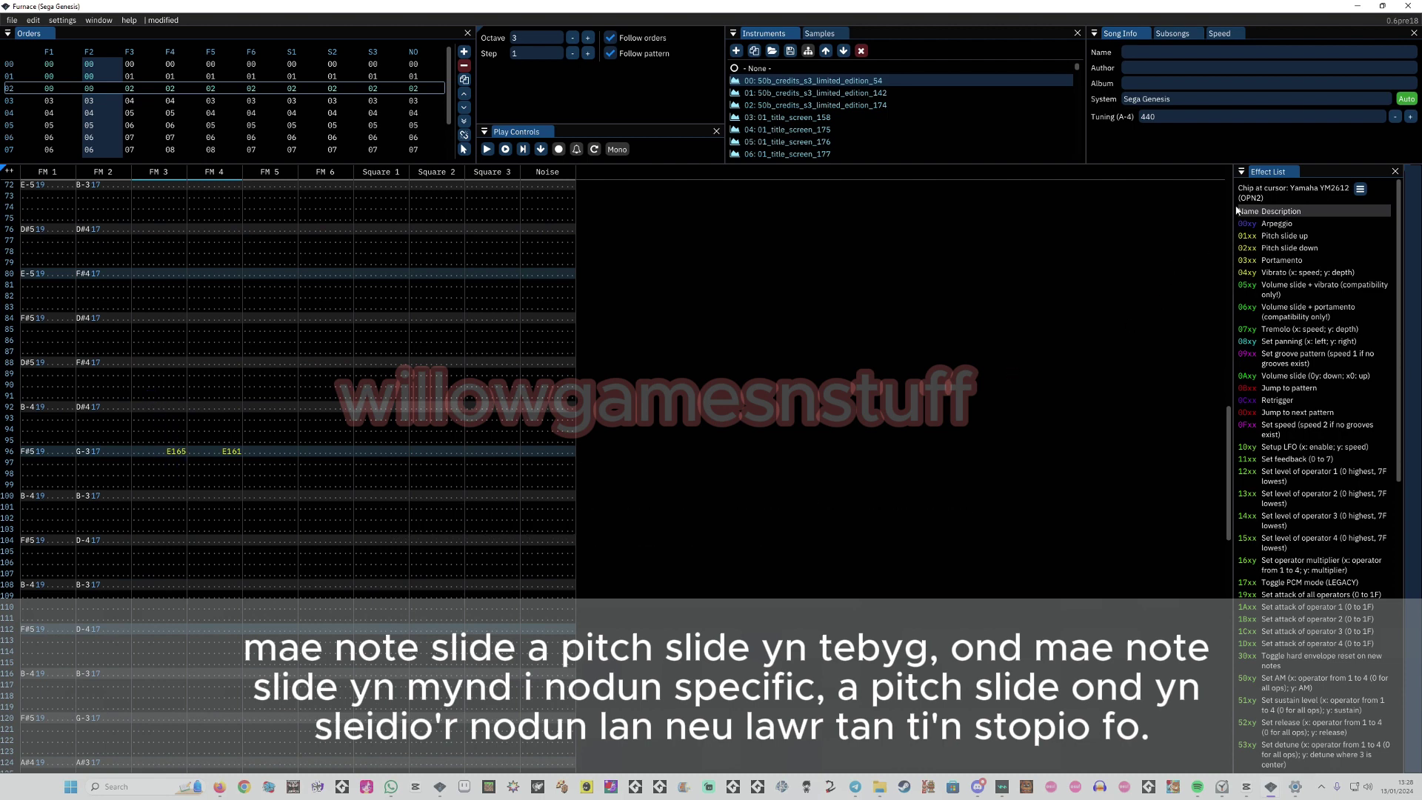
scroll(1248, 239, "down", 10)
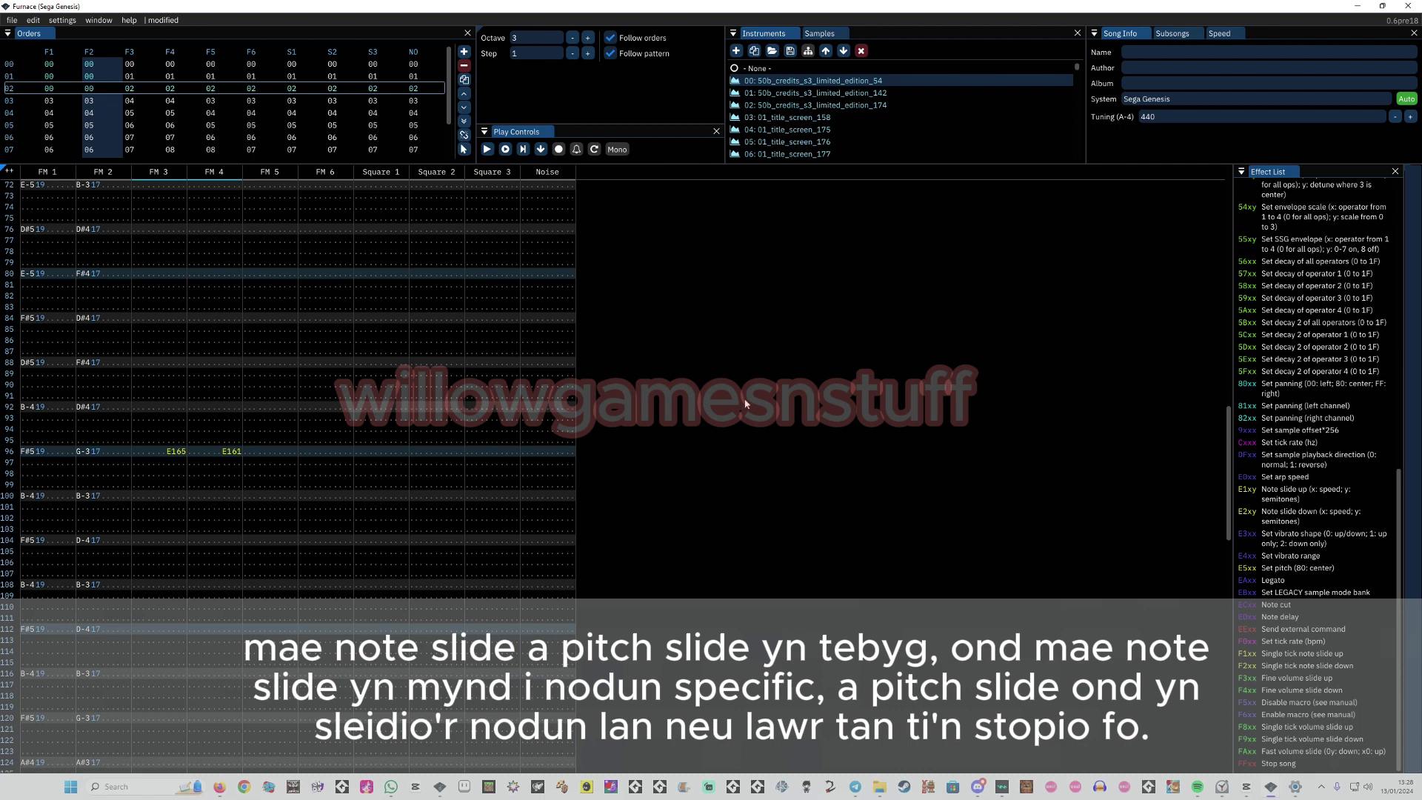
scroll(243, 460, "up", 6)
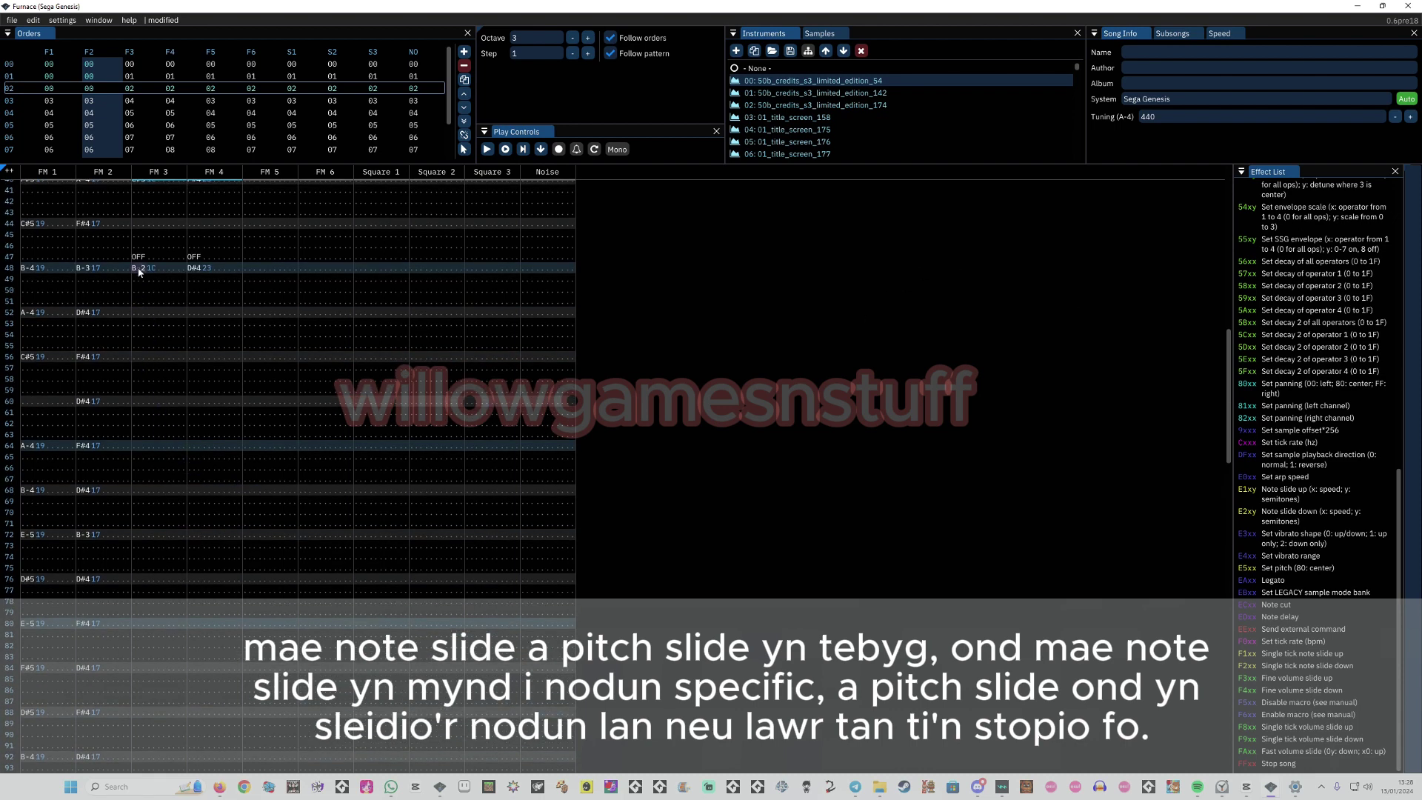
left_click(139, 271)
scroll(149, 317, "down", 7)
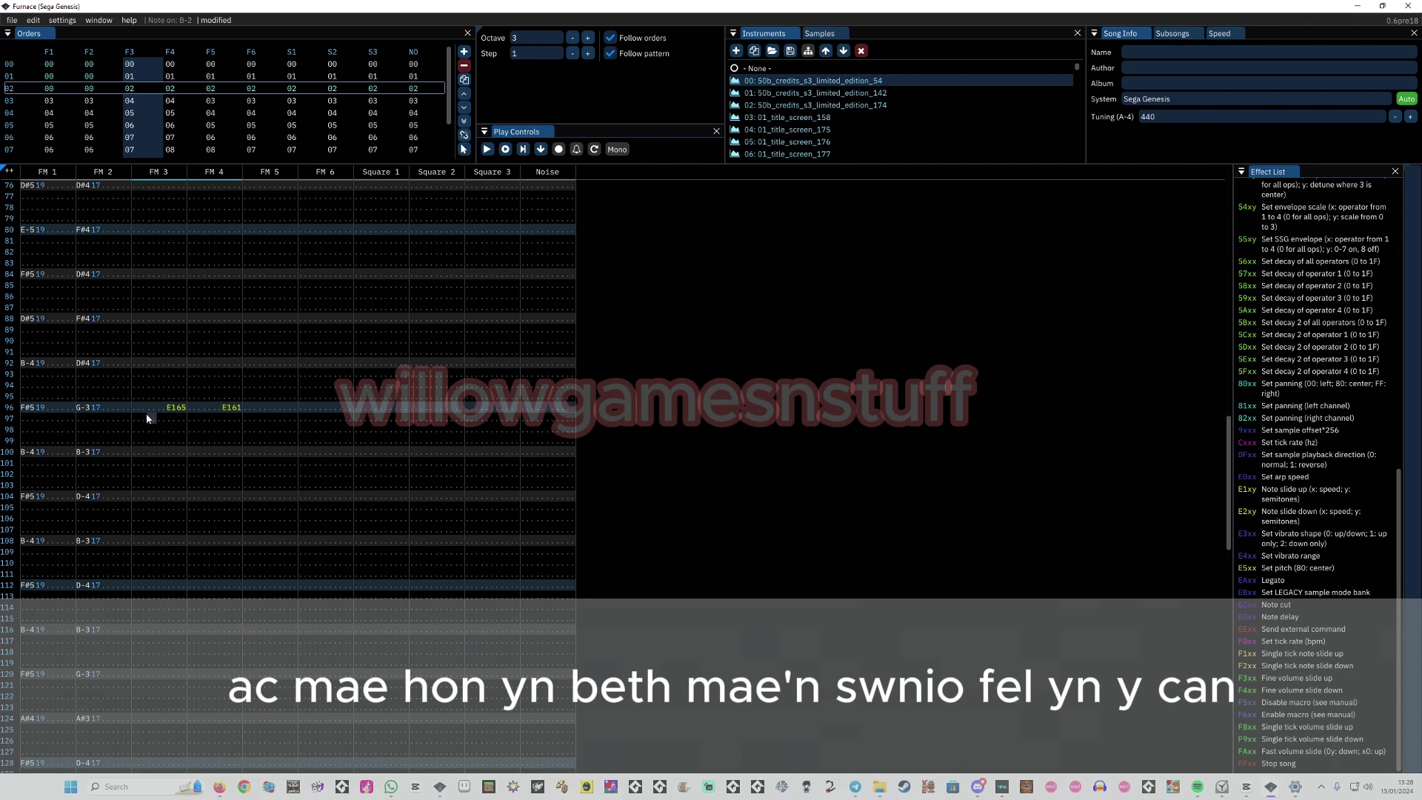
scroll(145, 418, "up", 4)
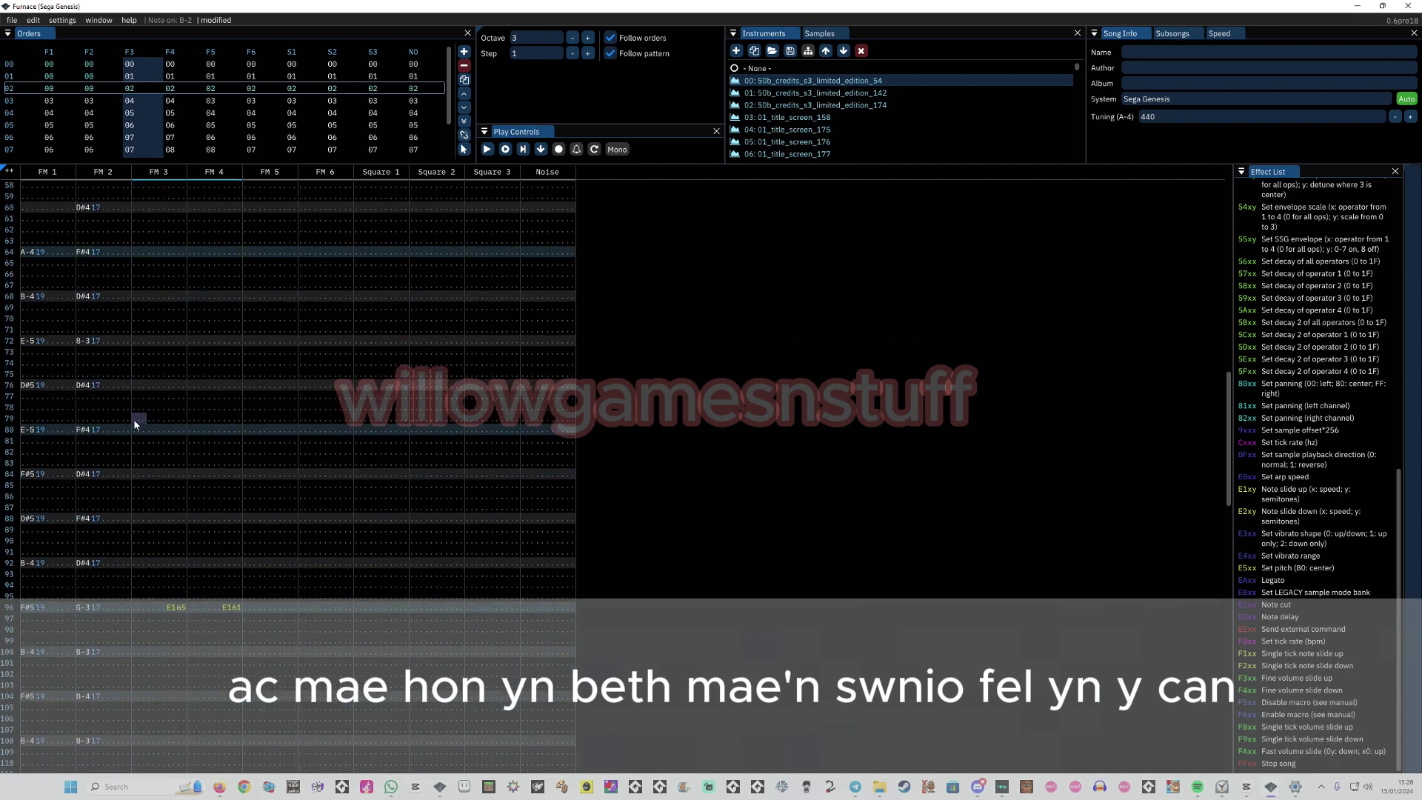
key("Left")
scroll(135, 424, "up", 1)
scroll(135, 429, "down", 3)
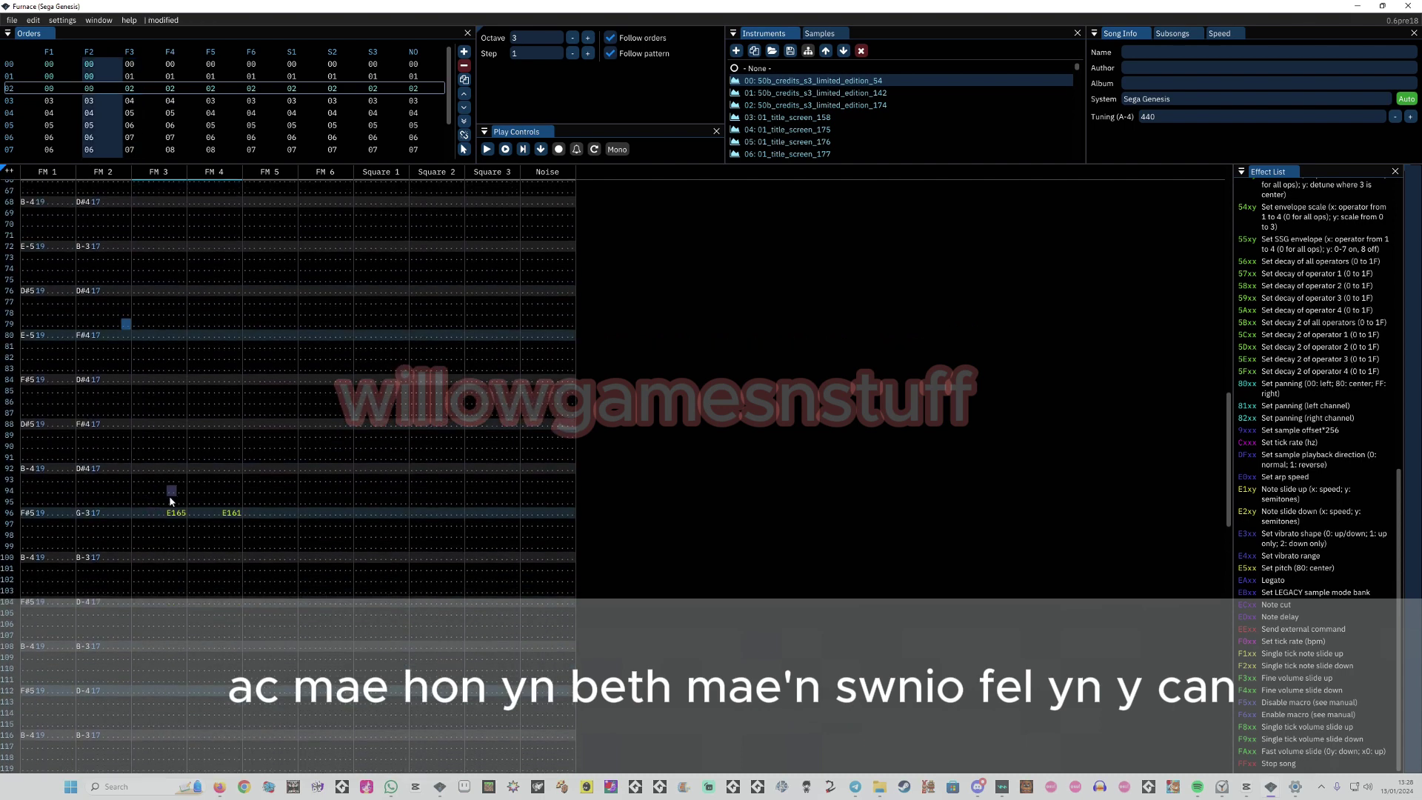
left_click(177, 514)
scroll(178, 516, "down", 1)
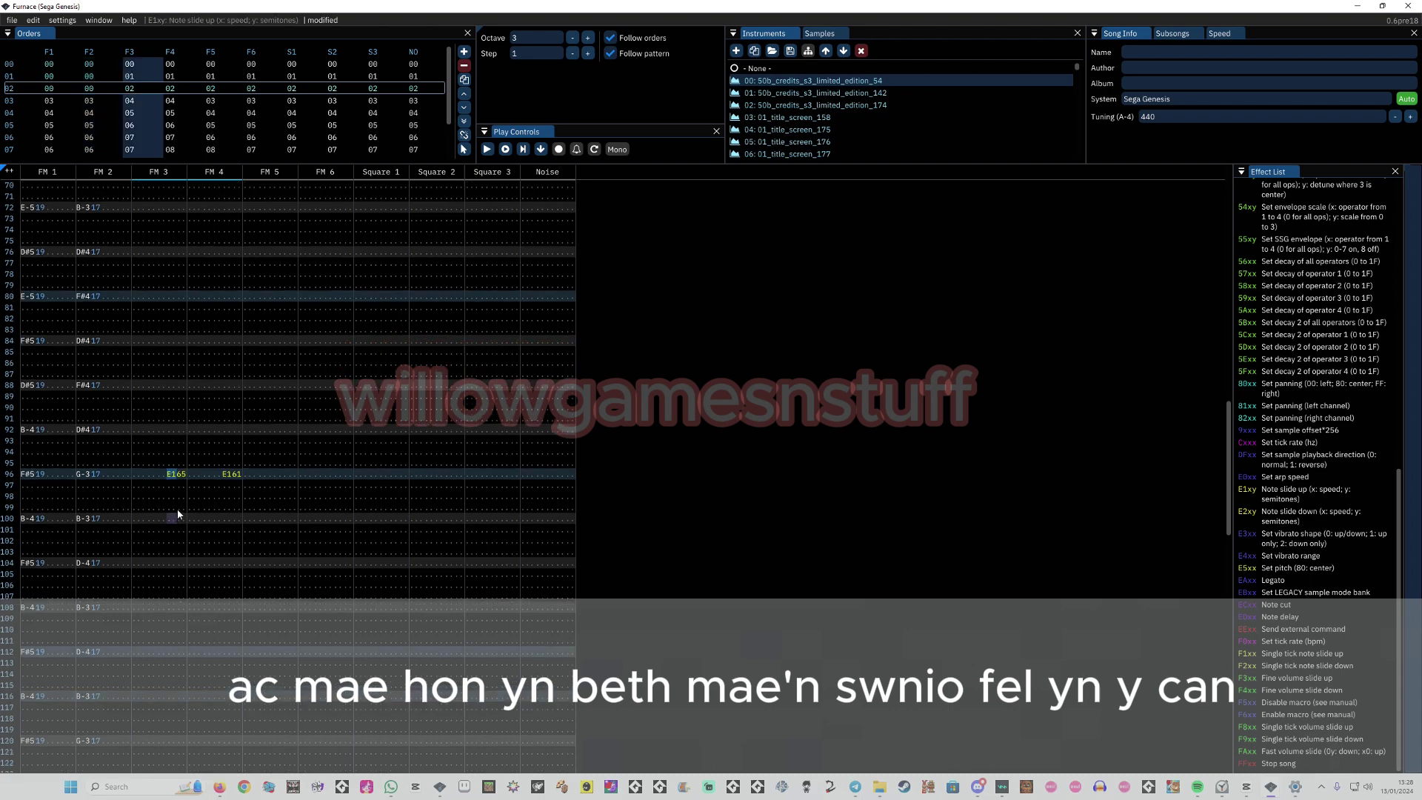
scroll(179, 482, "down", 4)
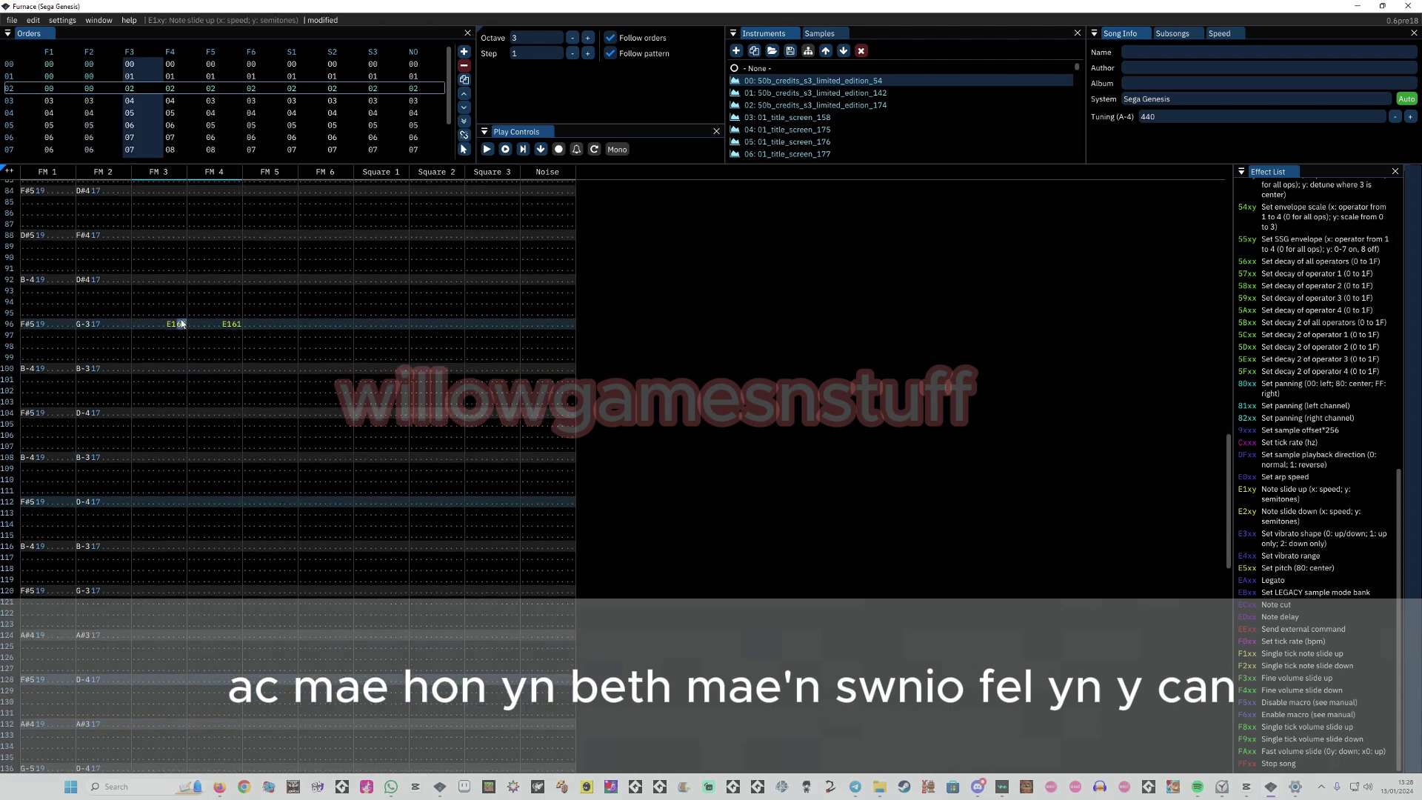
scroll(185, 328, "up", 4)
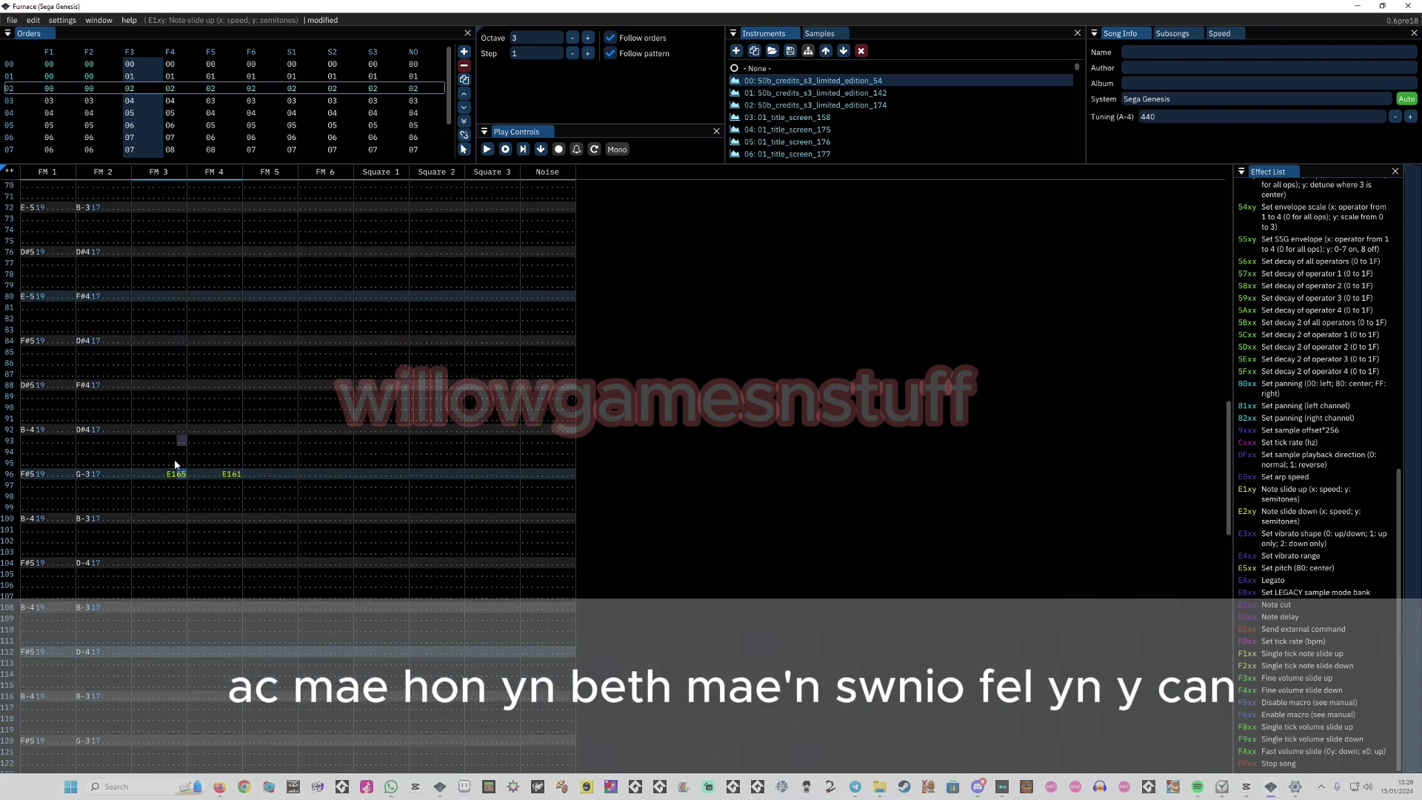
left_click(134, 442)
scroll(134, 444, "up", 1)
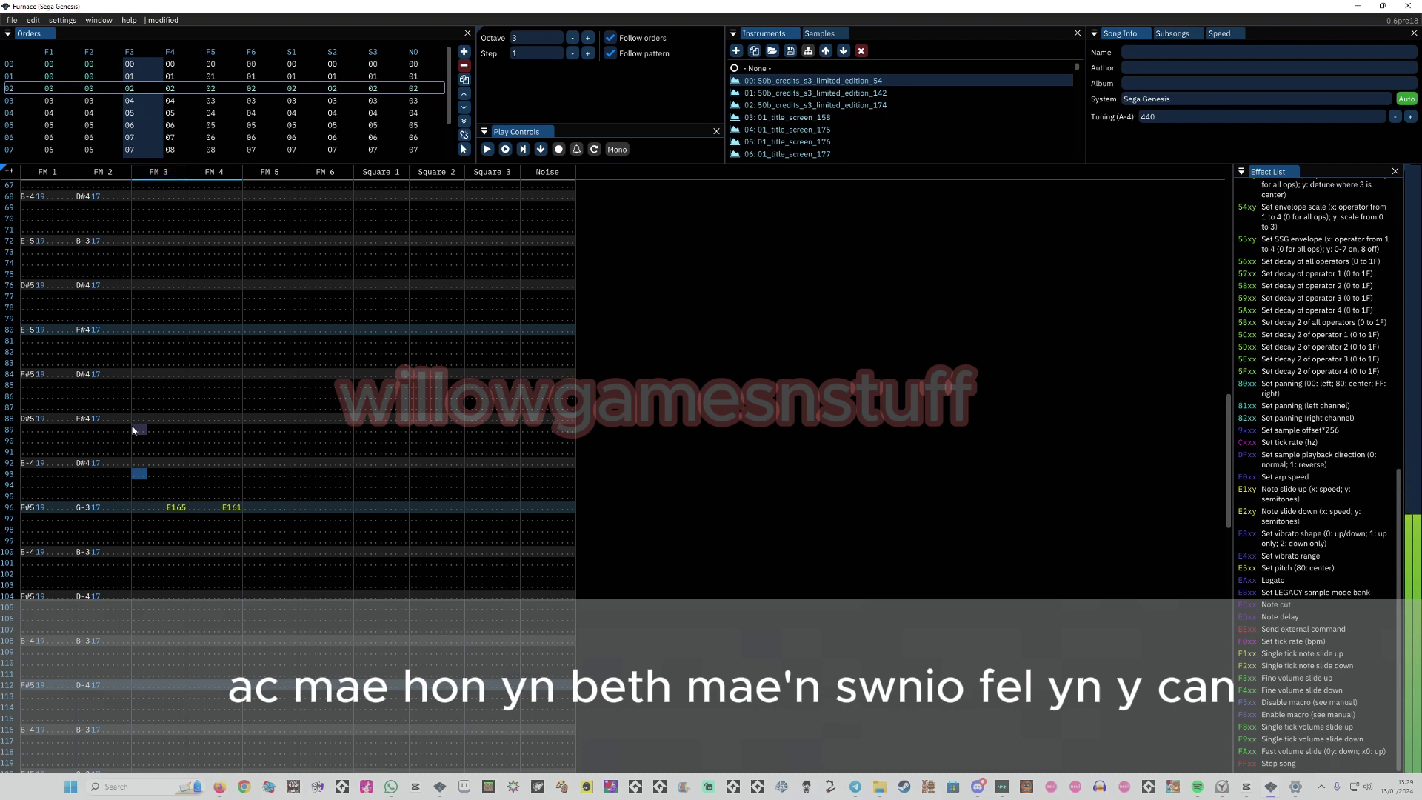
scroll(133, 430, "up", 10)
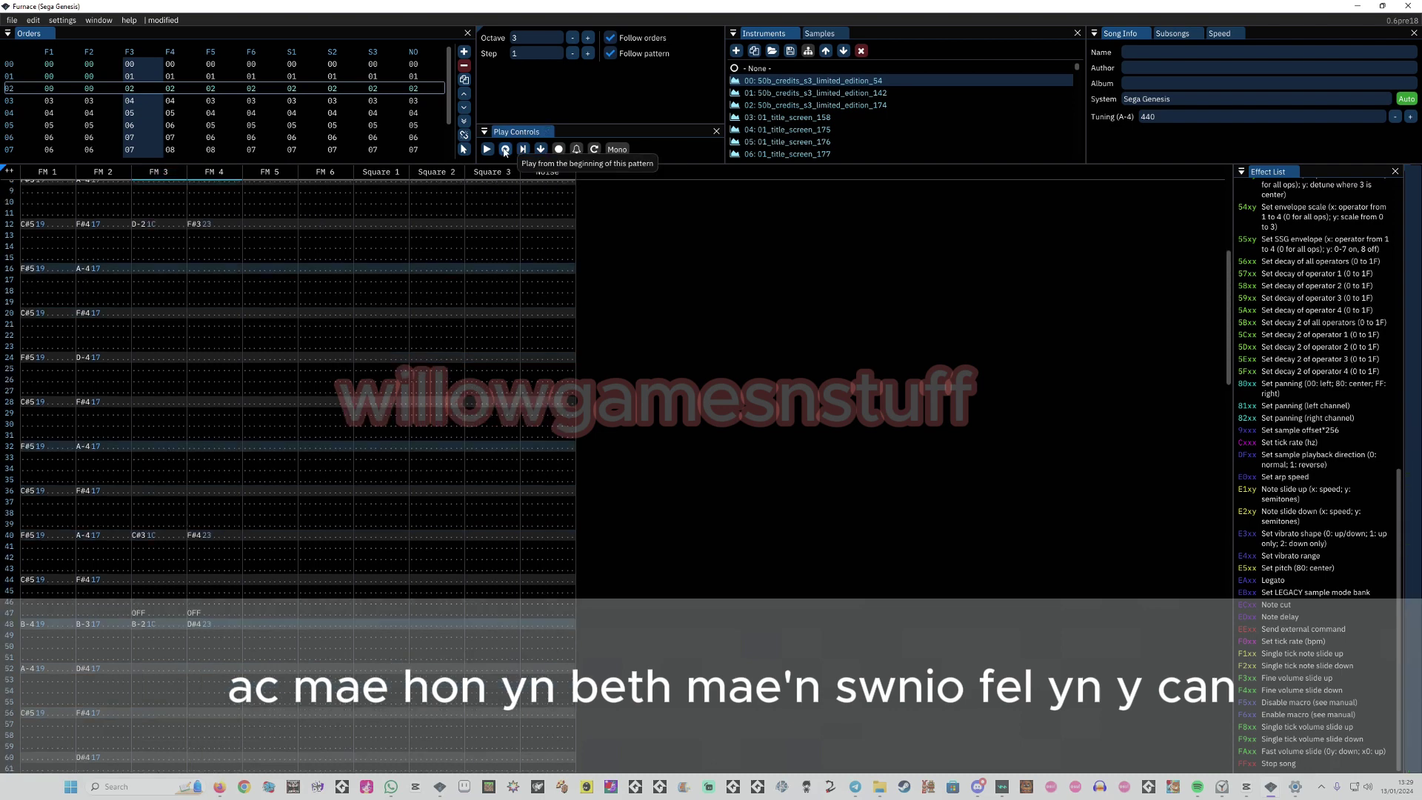
left_click(505, 151)
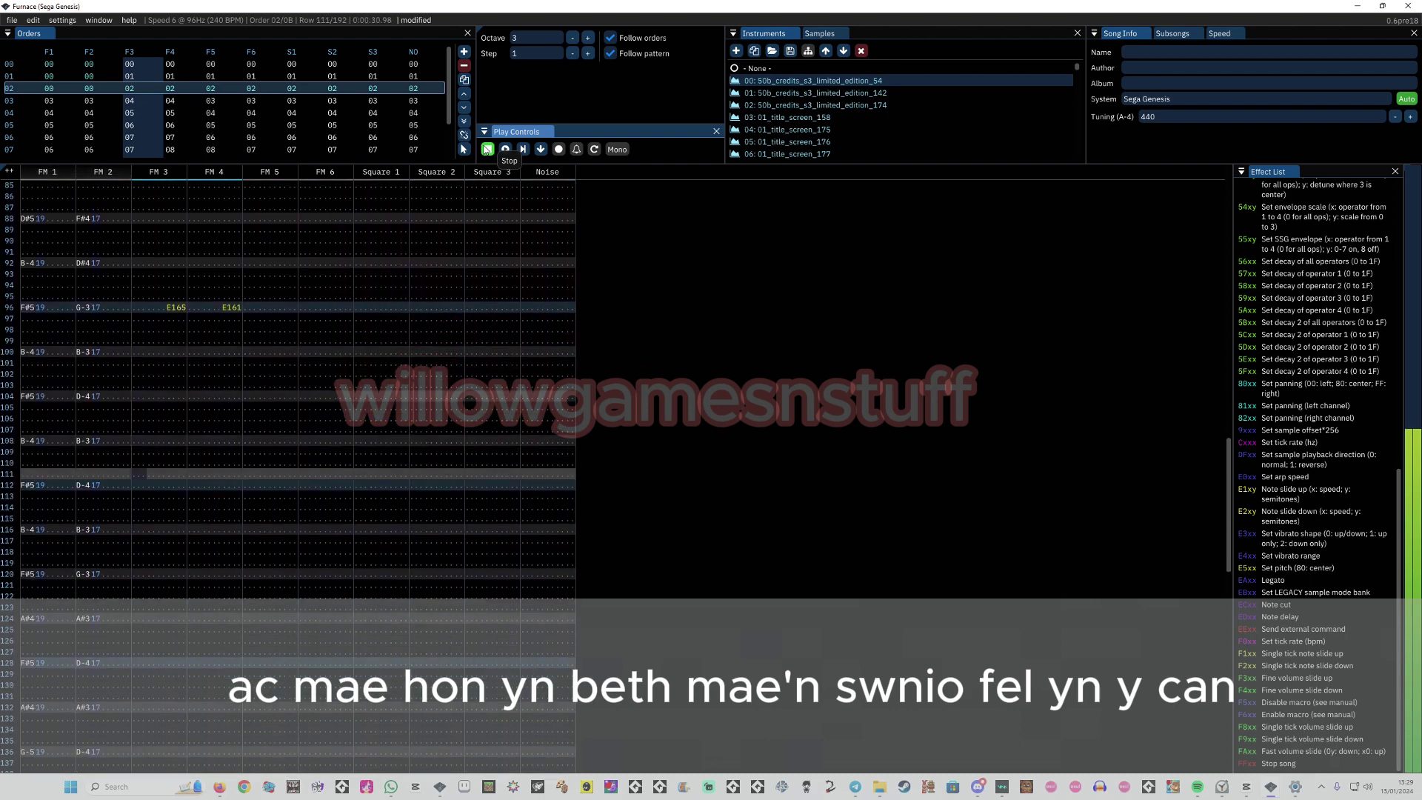
left_click(486, 149)
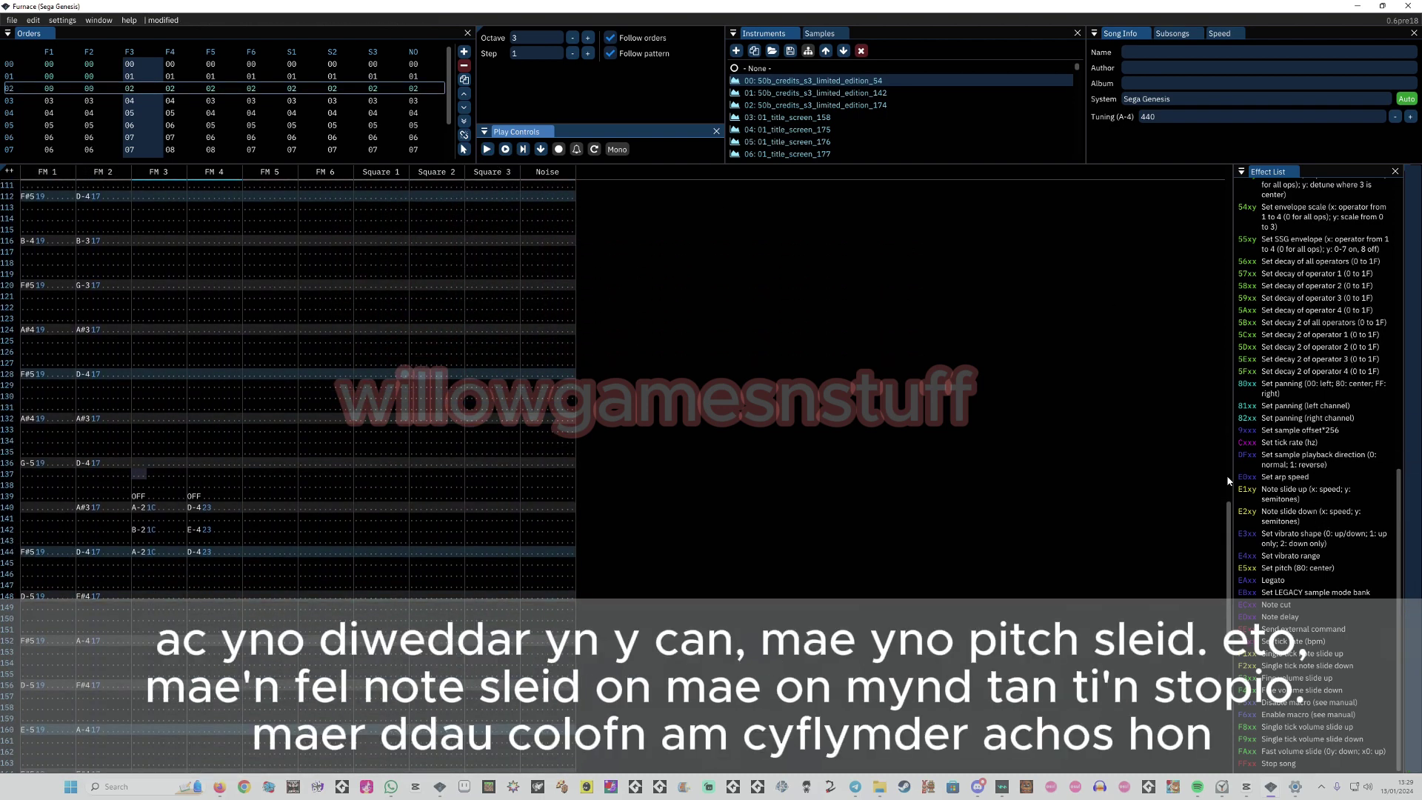
Switch to order 06, then order 07 of the song
scroll(375, 302, "down", 10)
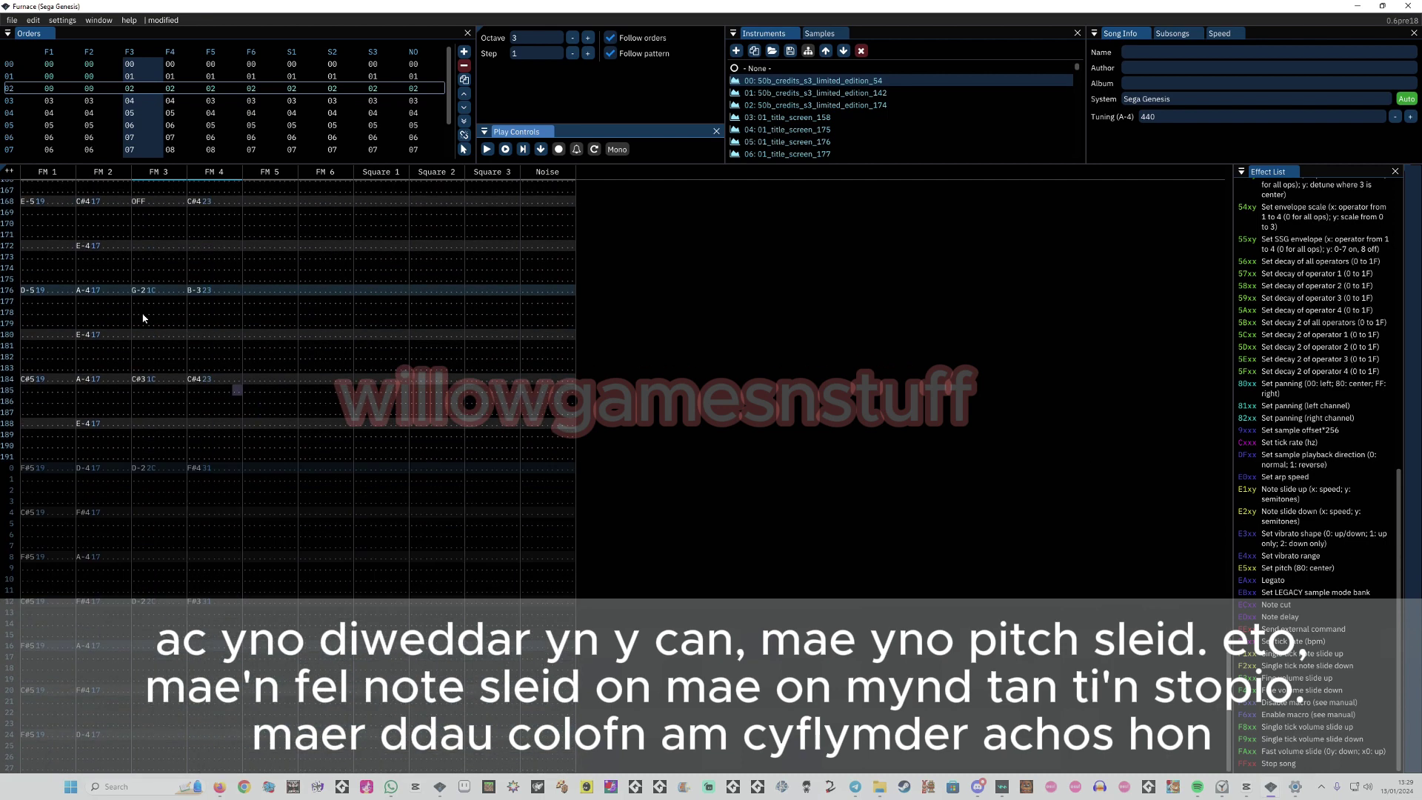
left_click(23, 138)
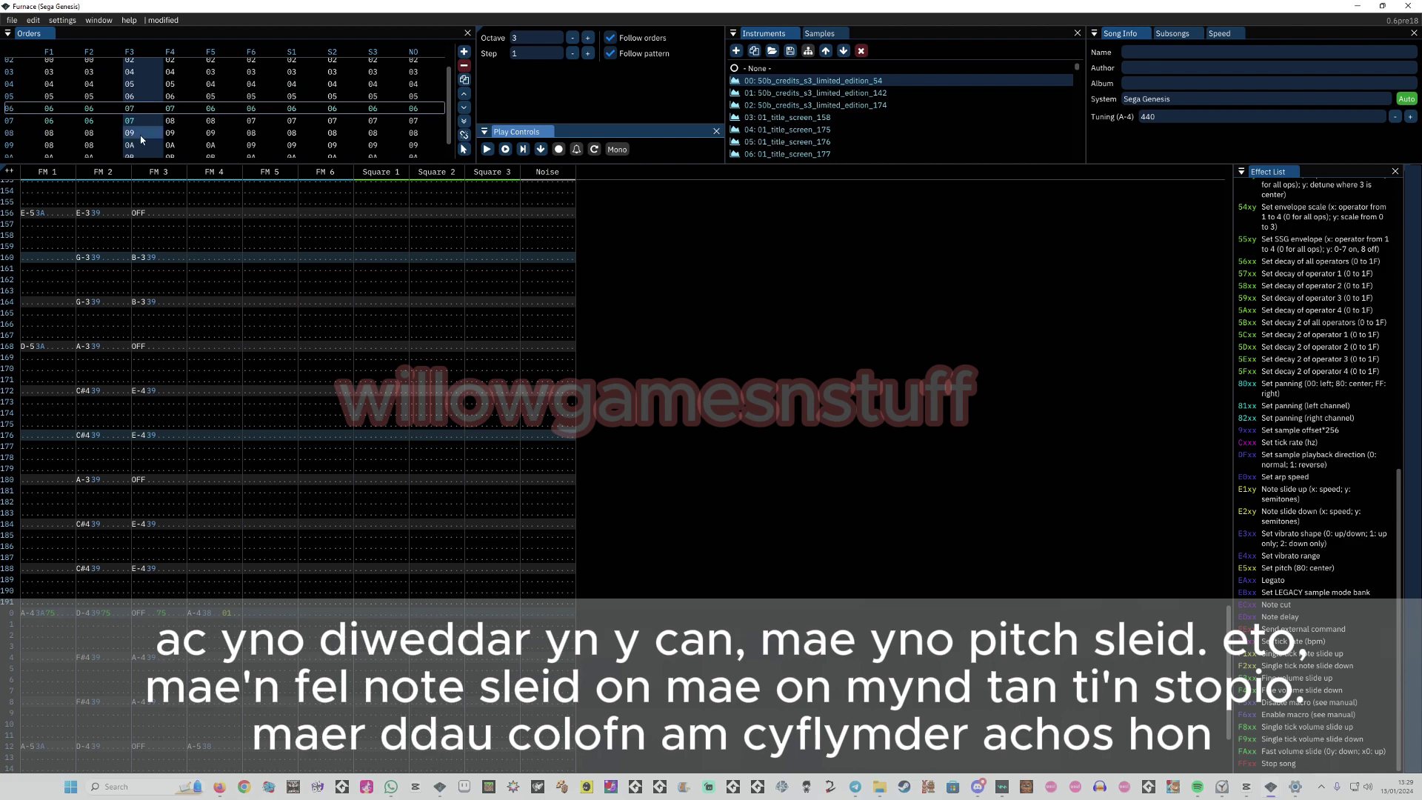
left_click(15, 120)
scroll(287, 255, "up", 5)
scroll(287, 255, "up", 3)
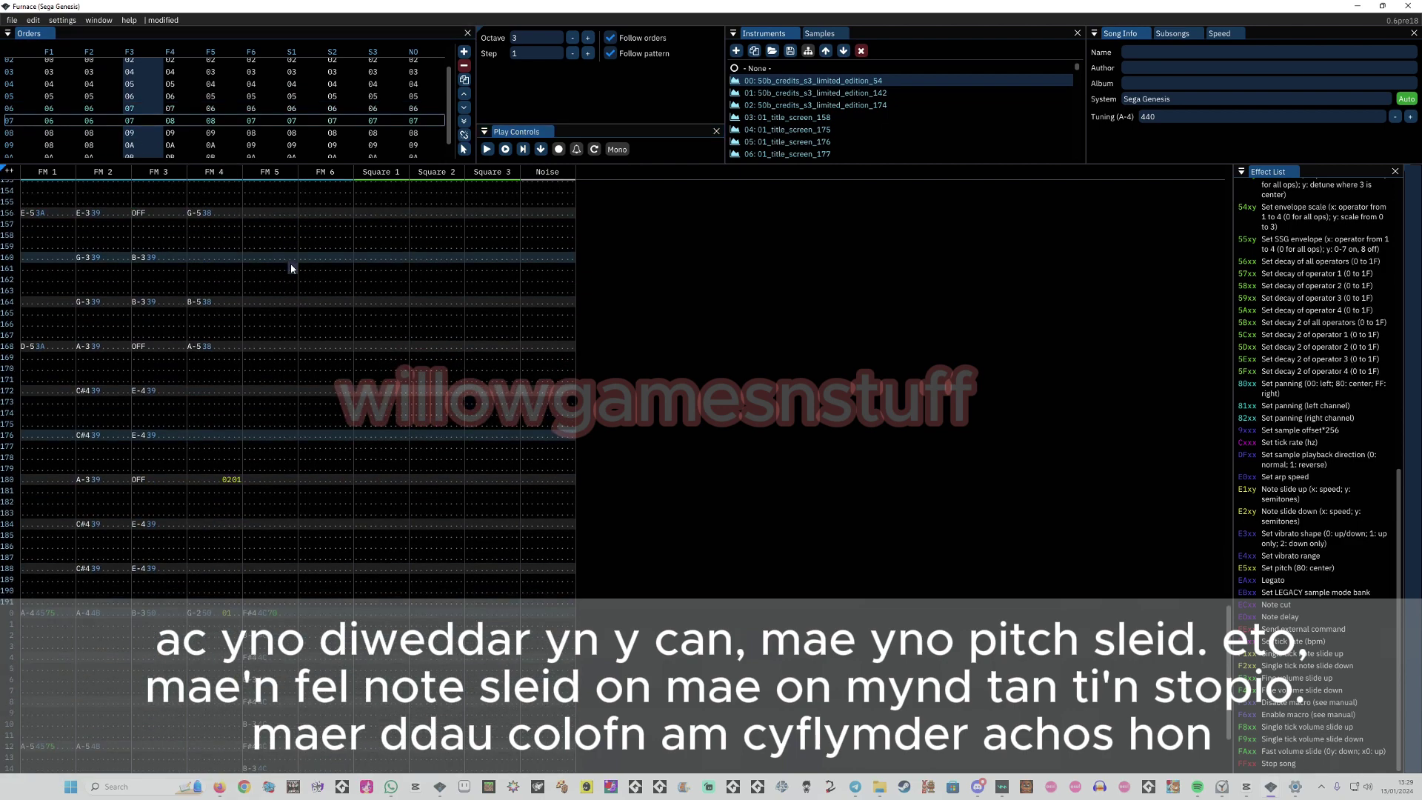
scroll(229, 301, "down", 10)
scroll(1326, 310, "up", 10)
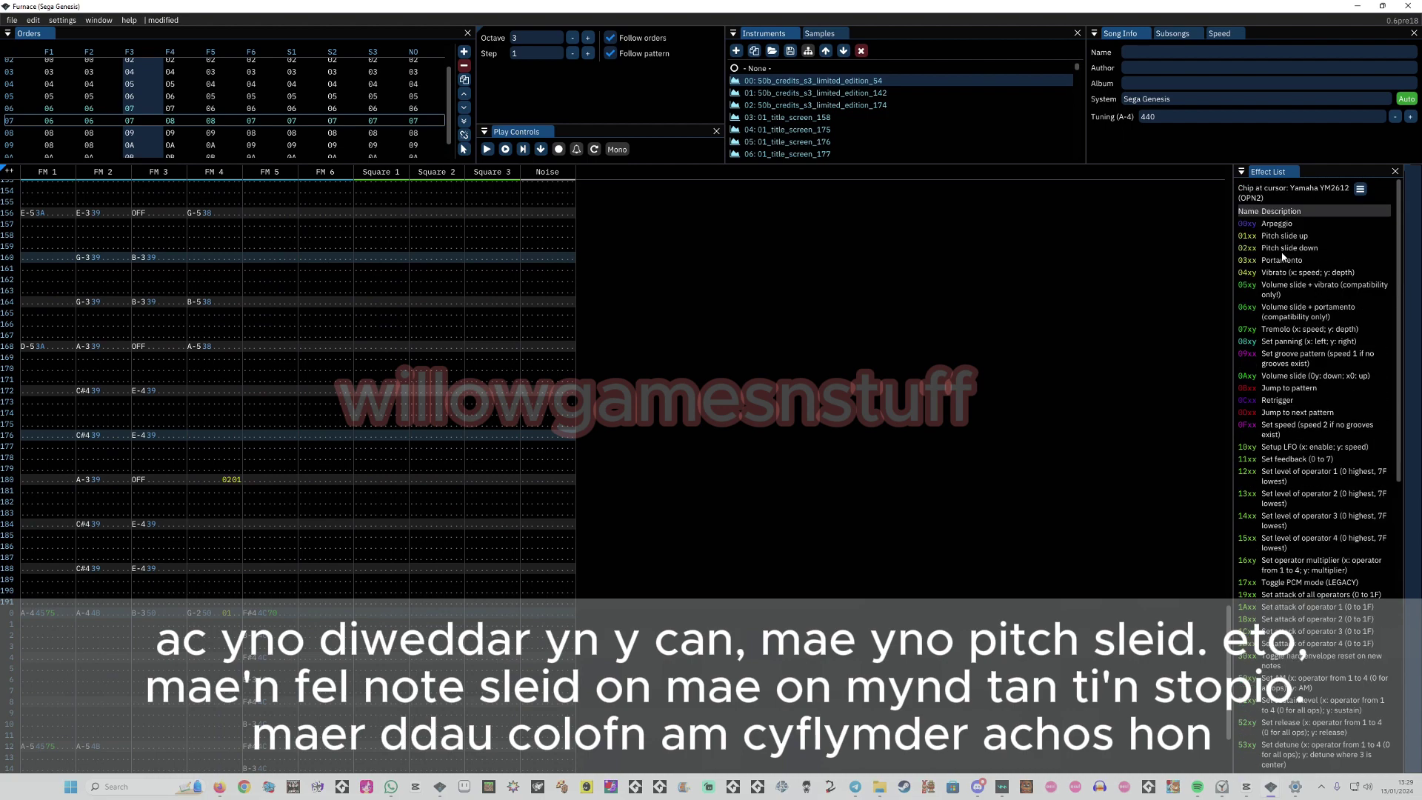
scroll(289, 307, "up", 12)
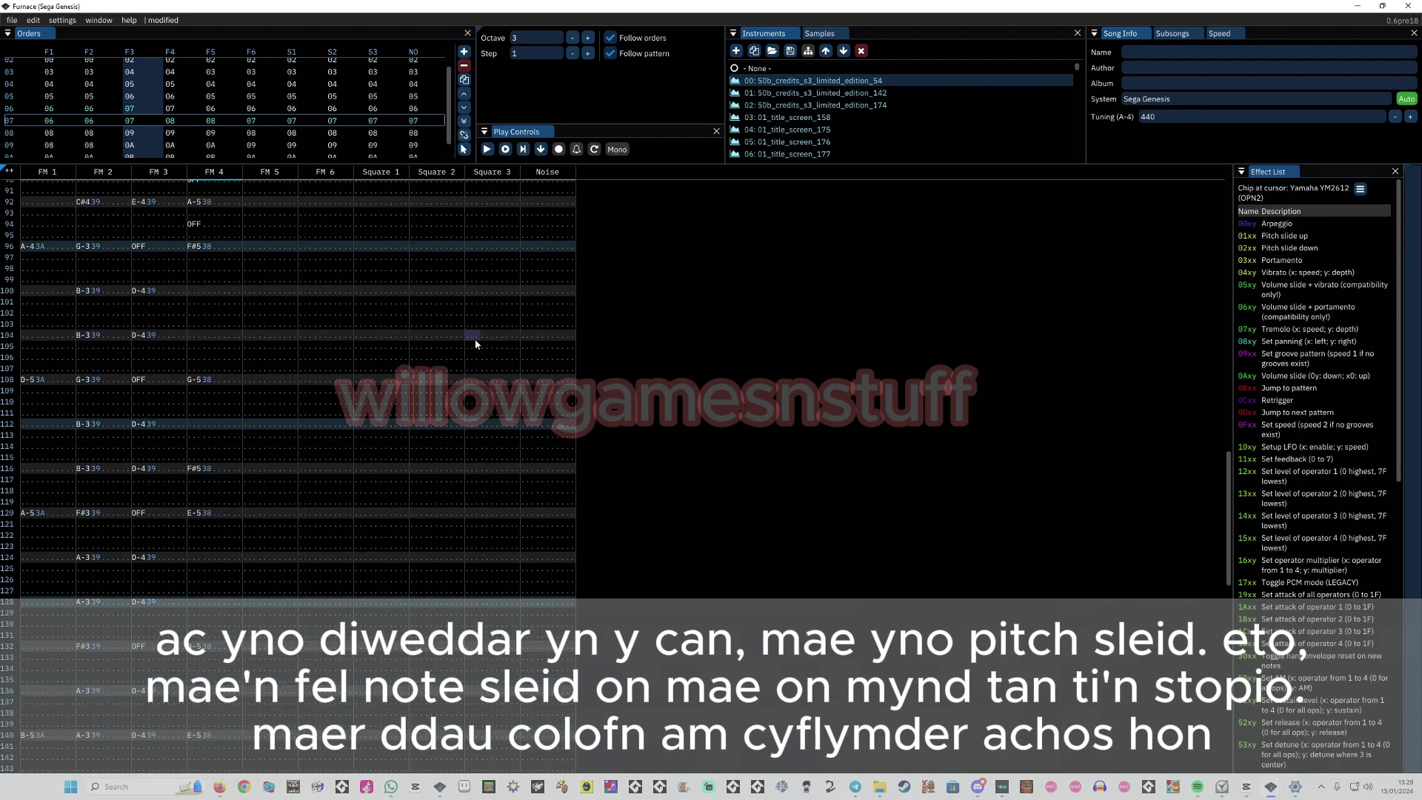
scroll(319, 474, "down", 9)
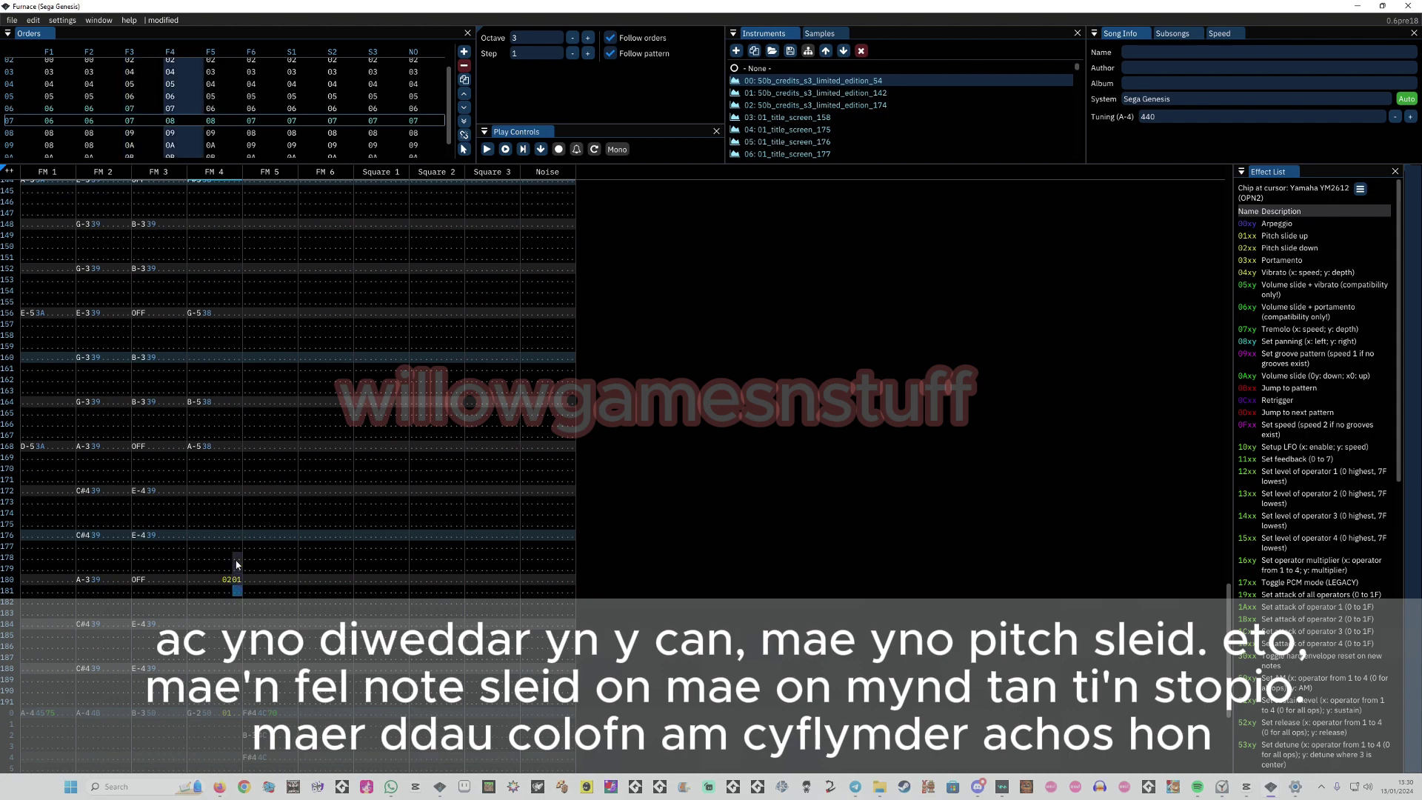
Place the cursor on FM 4 beside the 0201 pitch slide, then near the pattern start
left_click(220, 569)
scroll(222, 570, "up", 20)
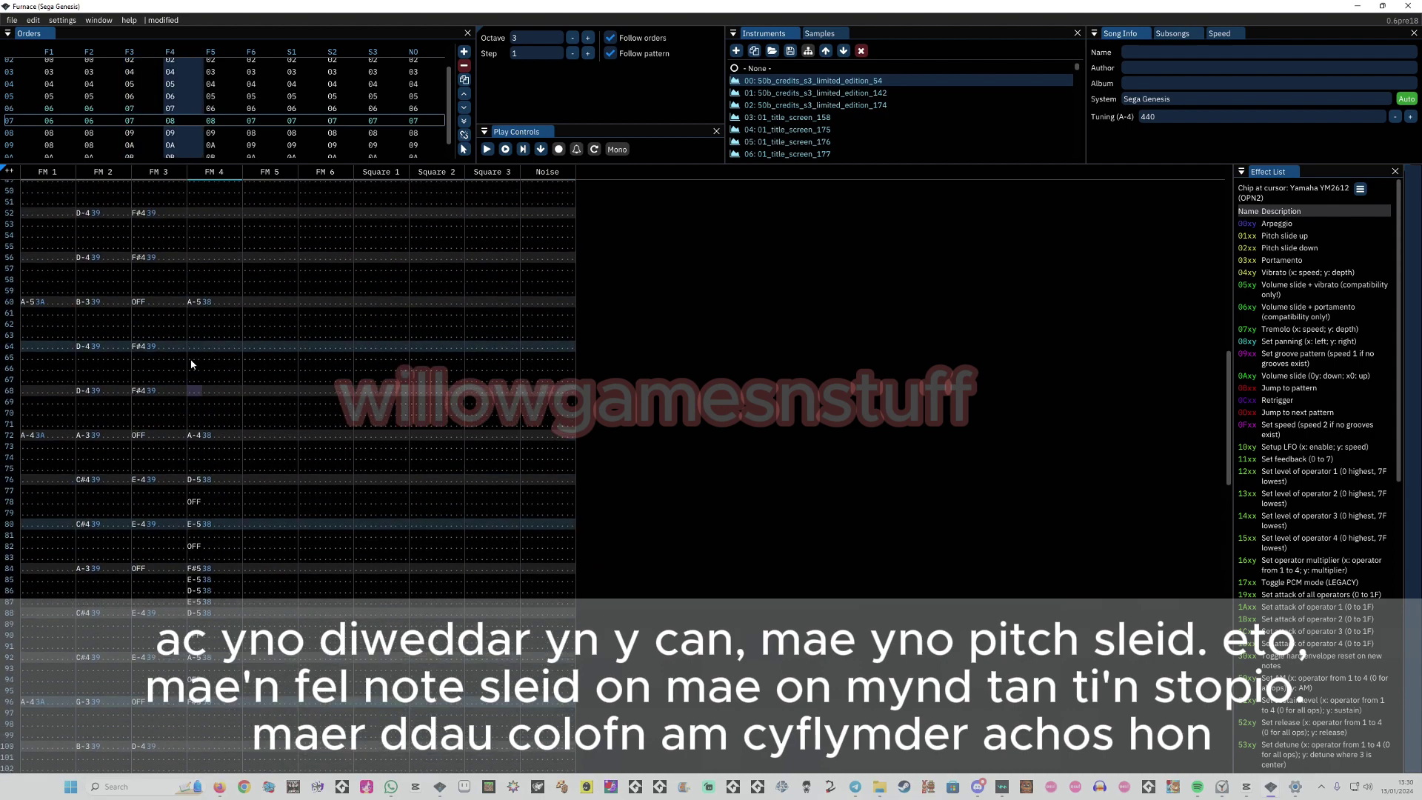
scroll(190, 296, "up", 10)
left_click(191, 362)
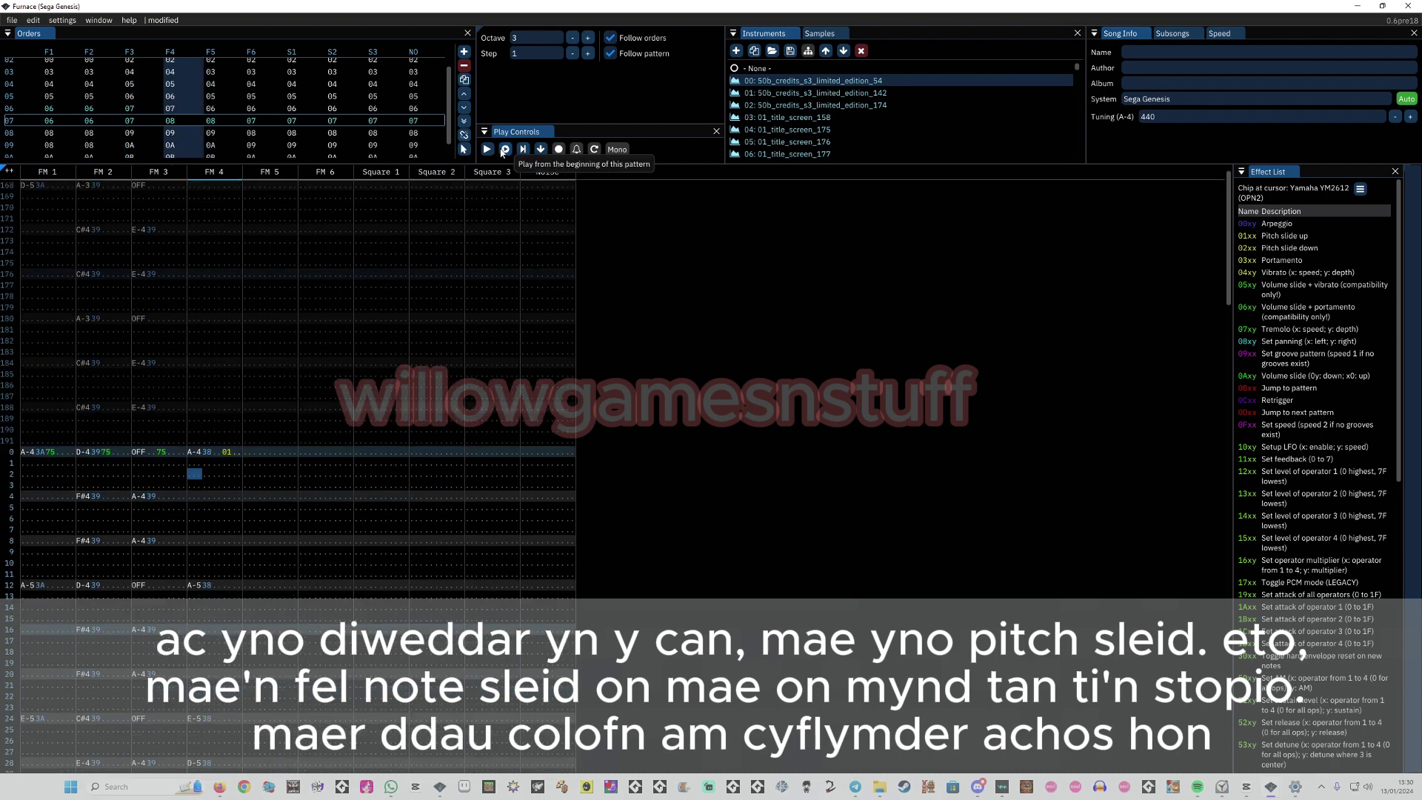
Play the pattern from its start to hear the 0201 pitch slide, then stop
left_click(503, 149)
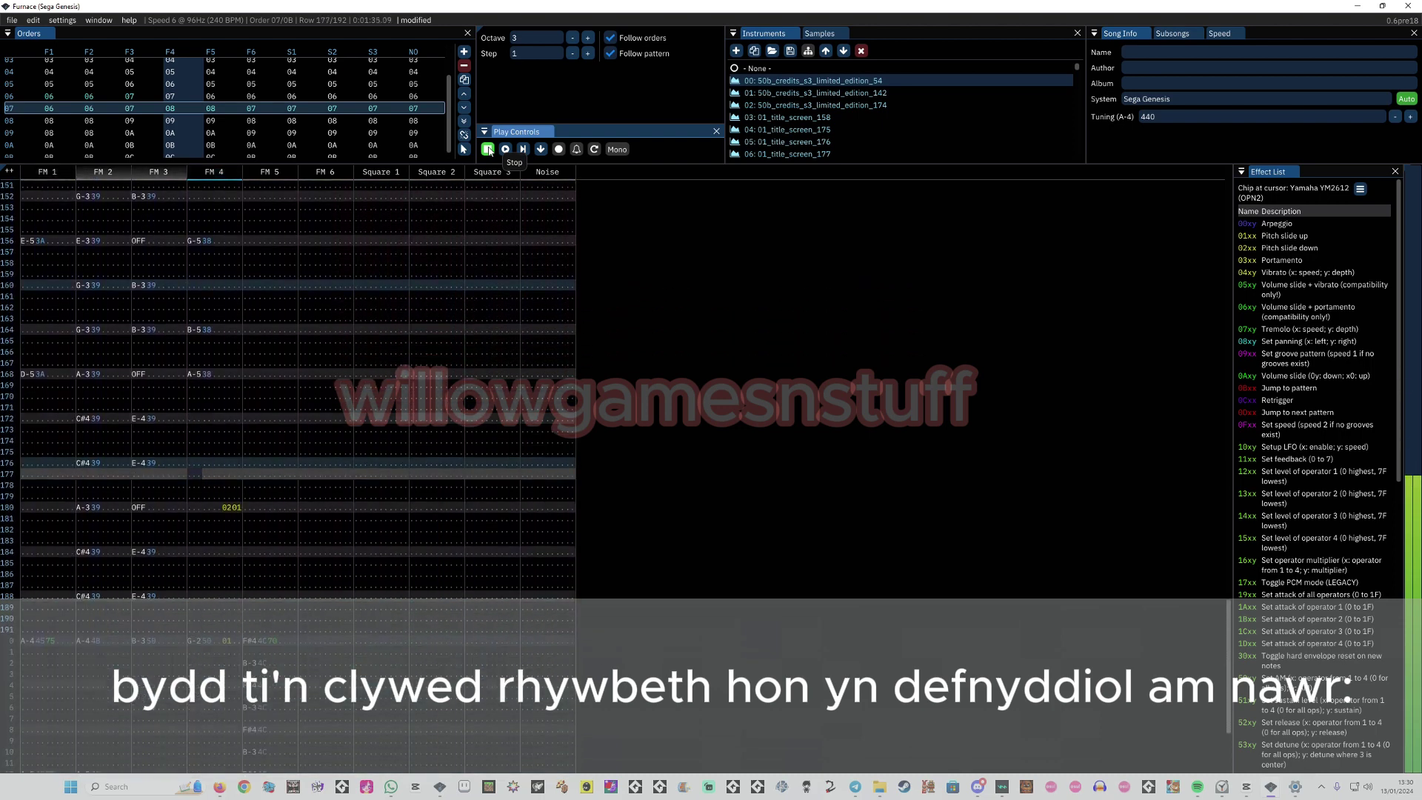
left_click(489, 150)
left_click(244, 361)
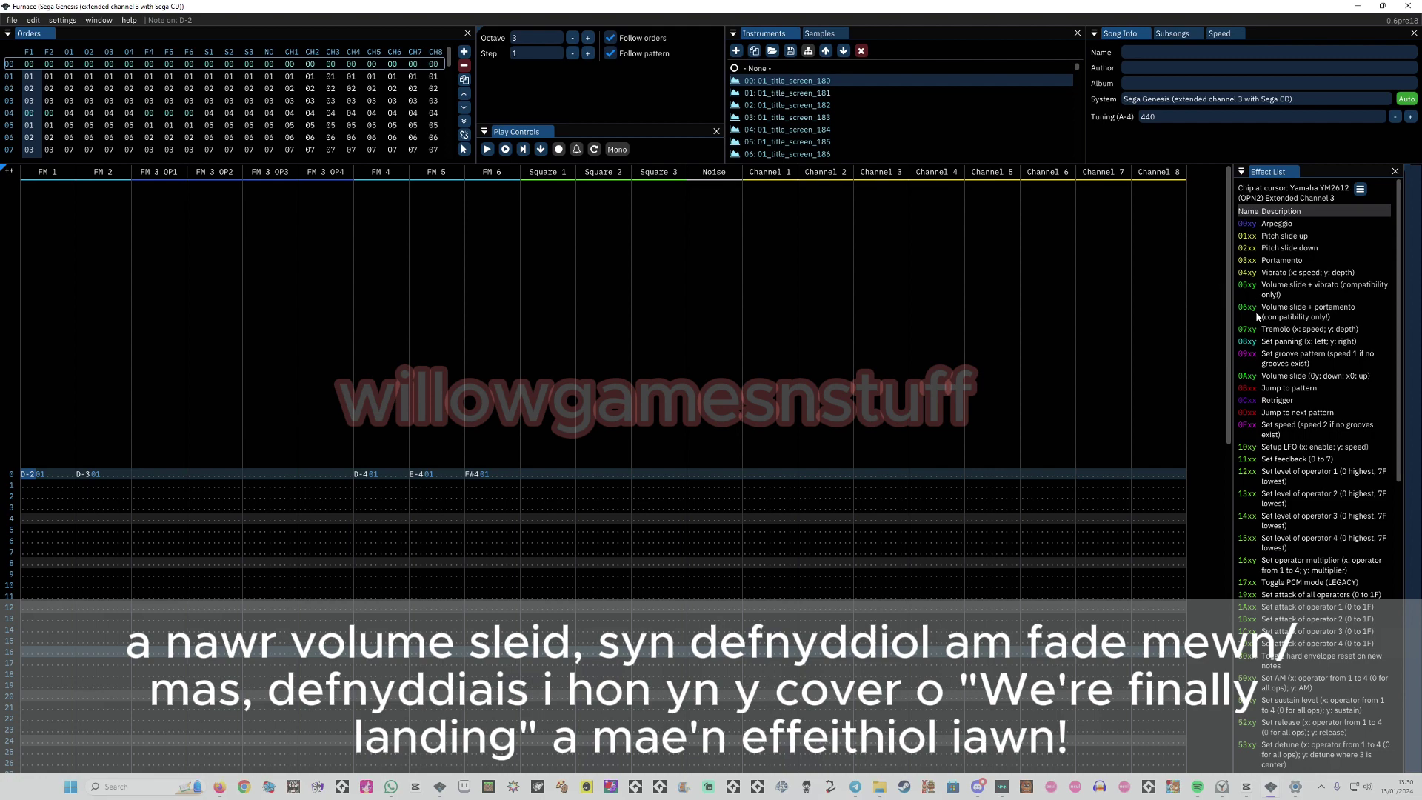
Scroll the Effect List and view order 0C's pattern
left_click(1259, 383)
scroll(445, 319, "down", 5)
scroll(340, 274, "up", 5)
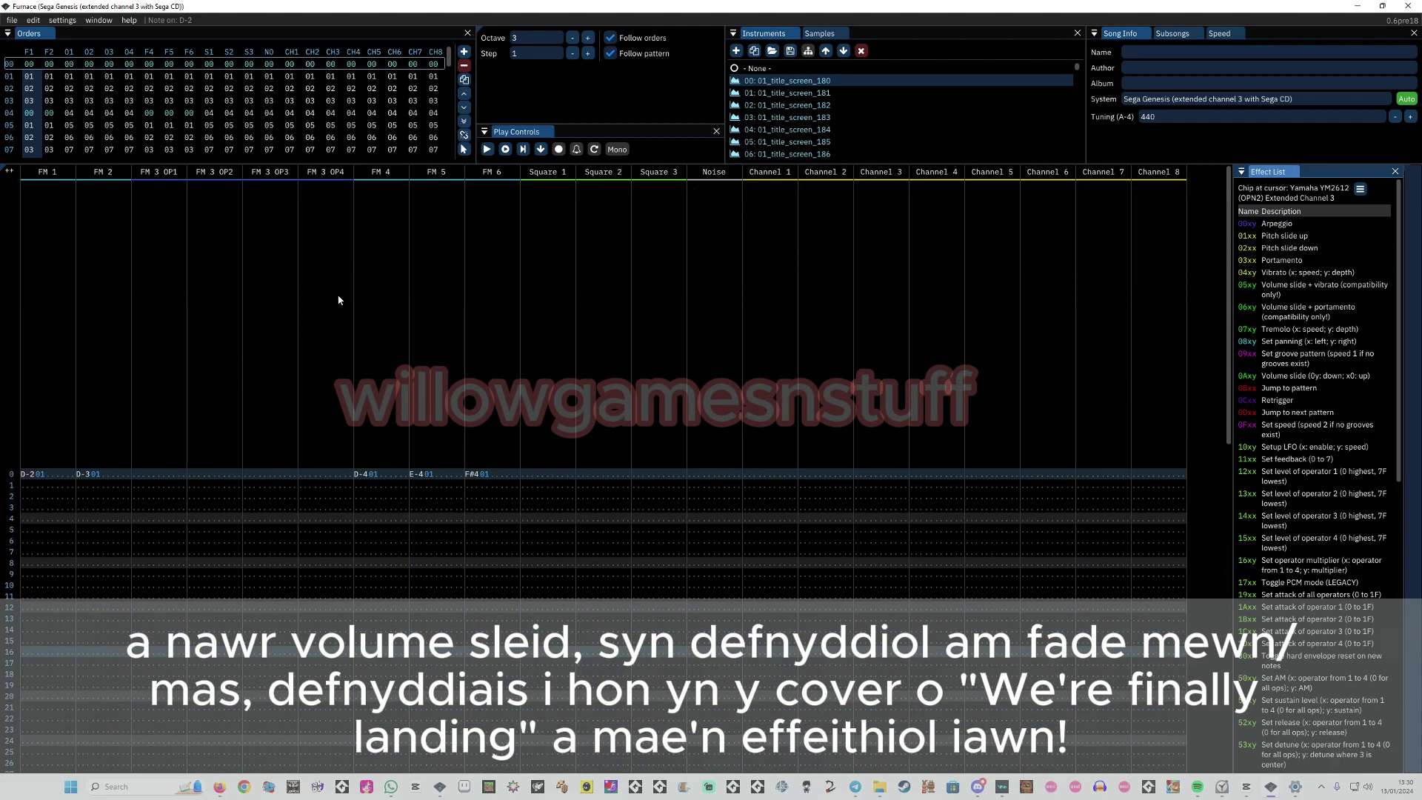
scroll(160, 253, "down", 5)
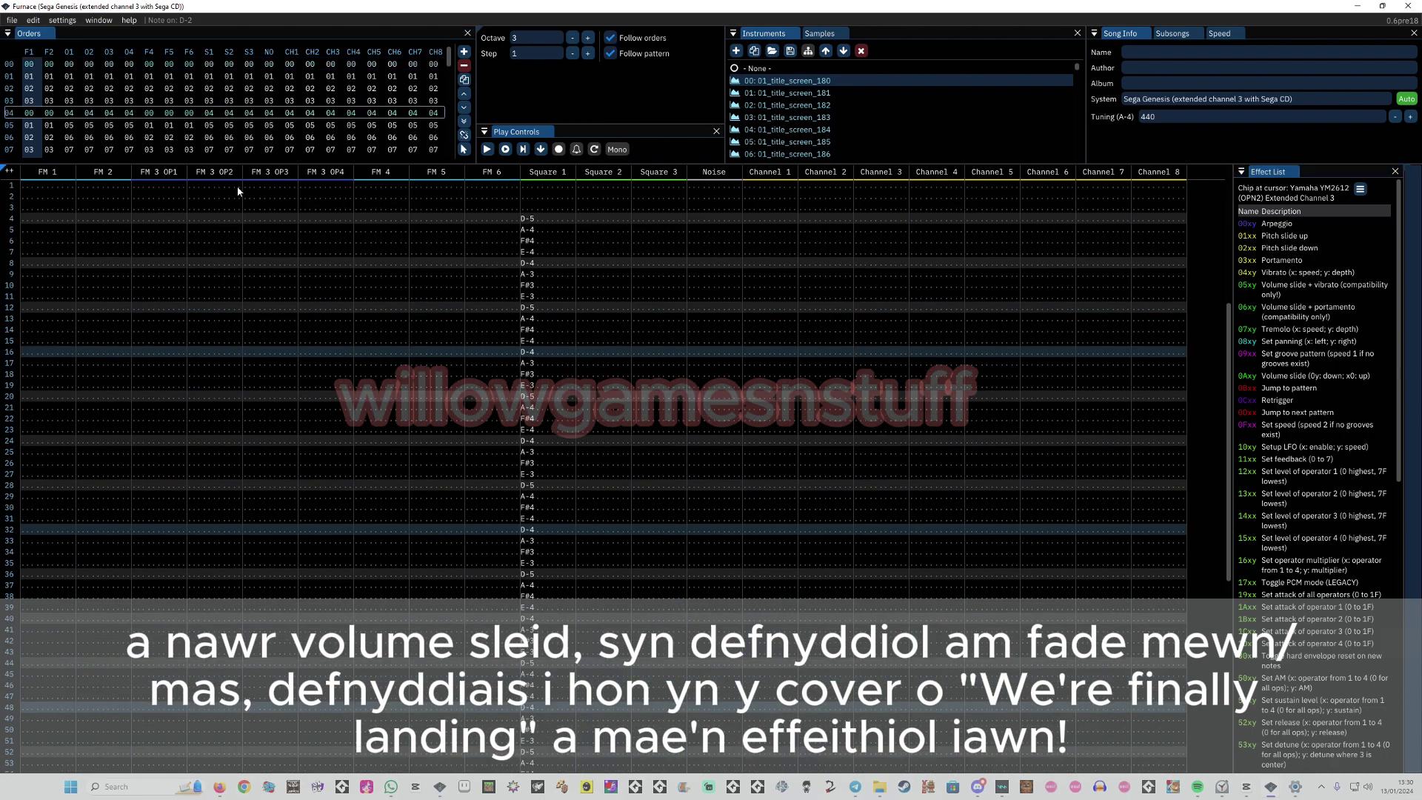
scroll(29, 126, "down", 3)
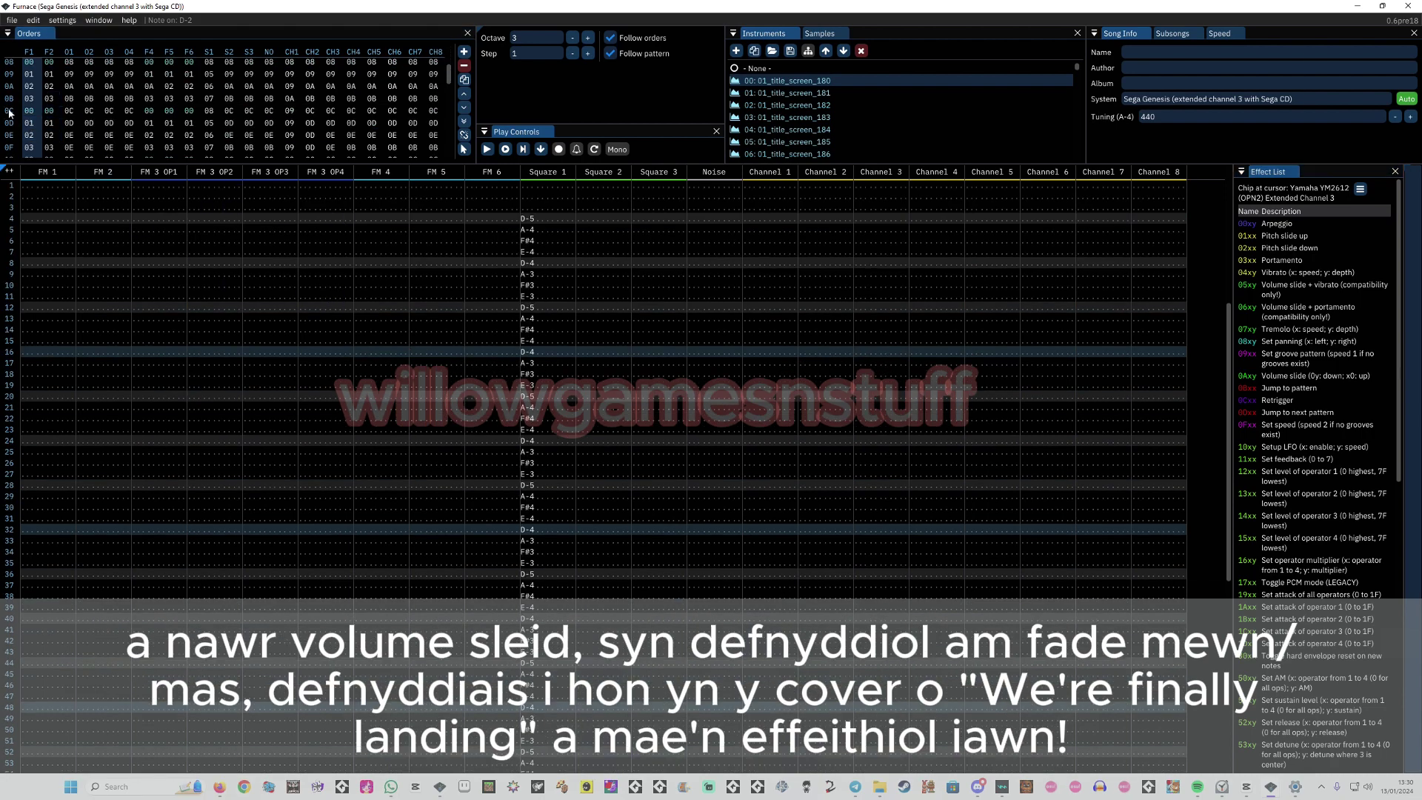
left_click(9, 111)
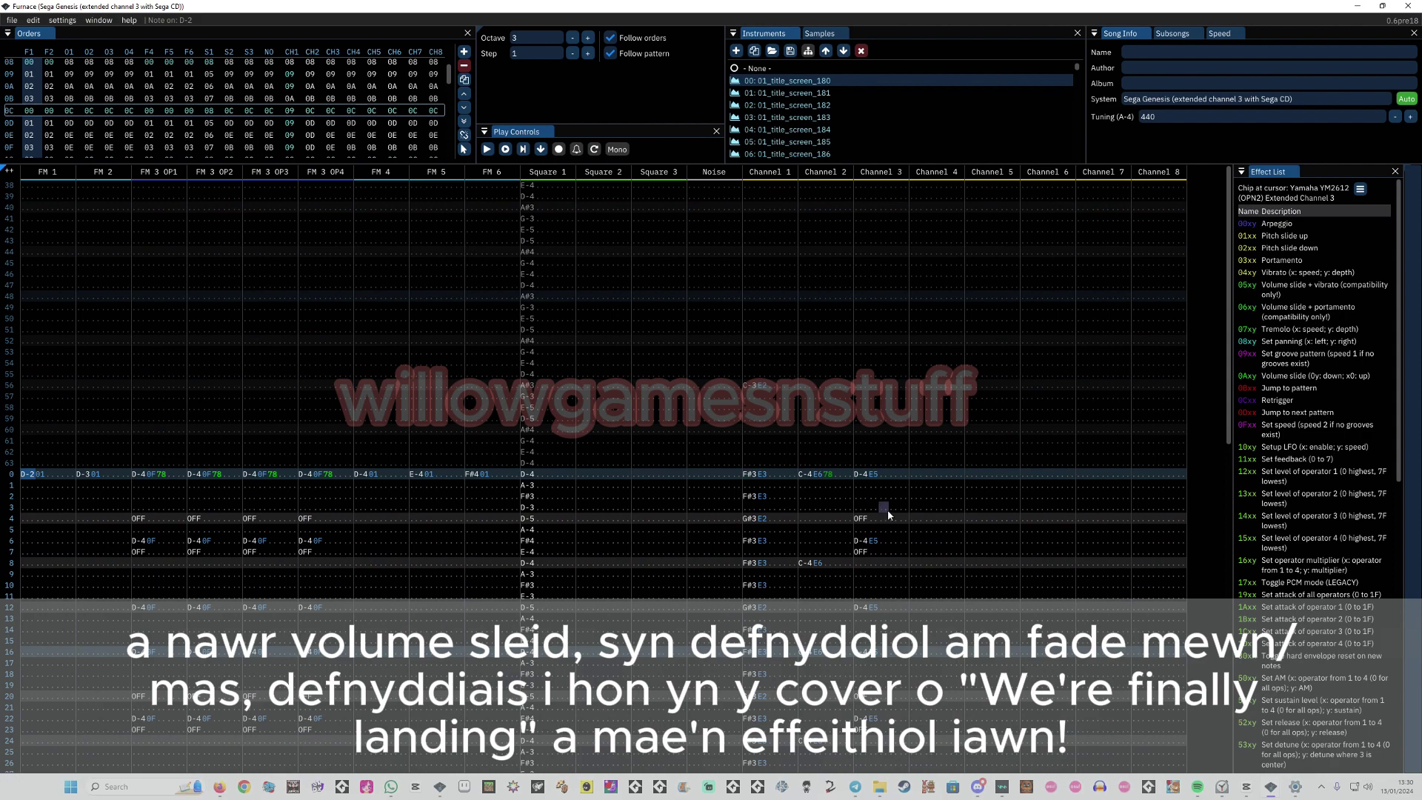
scroll(852, 489, "down", 5)
scroll(814, 474, "up", 5)
scroll(741, 444, "down", 5)
scroll(706, 431, "up", 5)
Open order 08's pattern and select Channel 1's row 0 volume cell
left_click(15, 86)
left_click(17, 75)
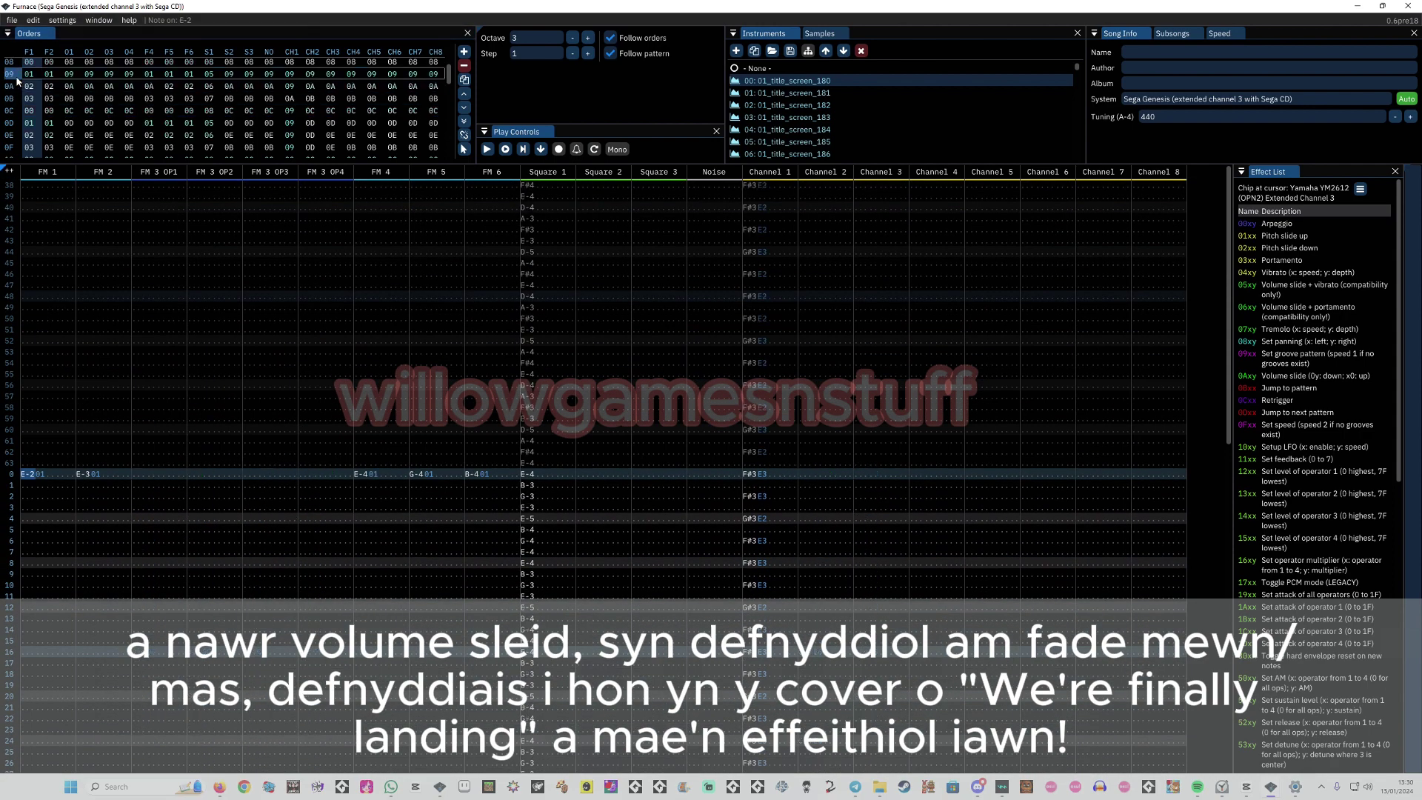
left_click(15, 63)
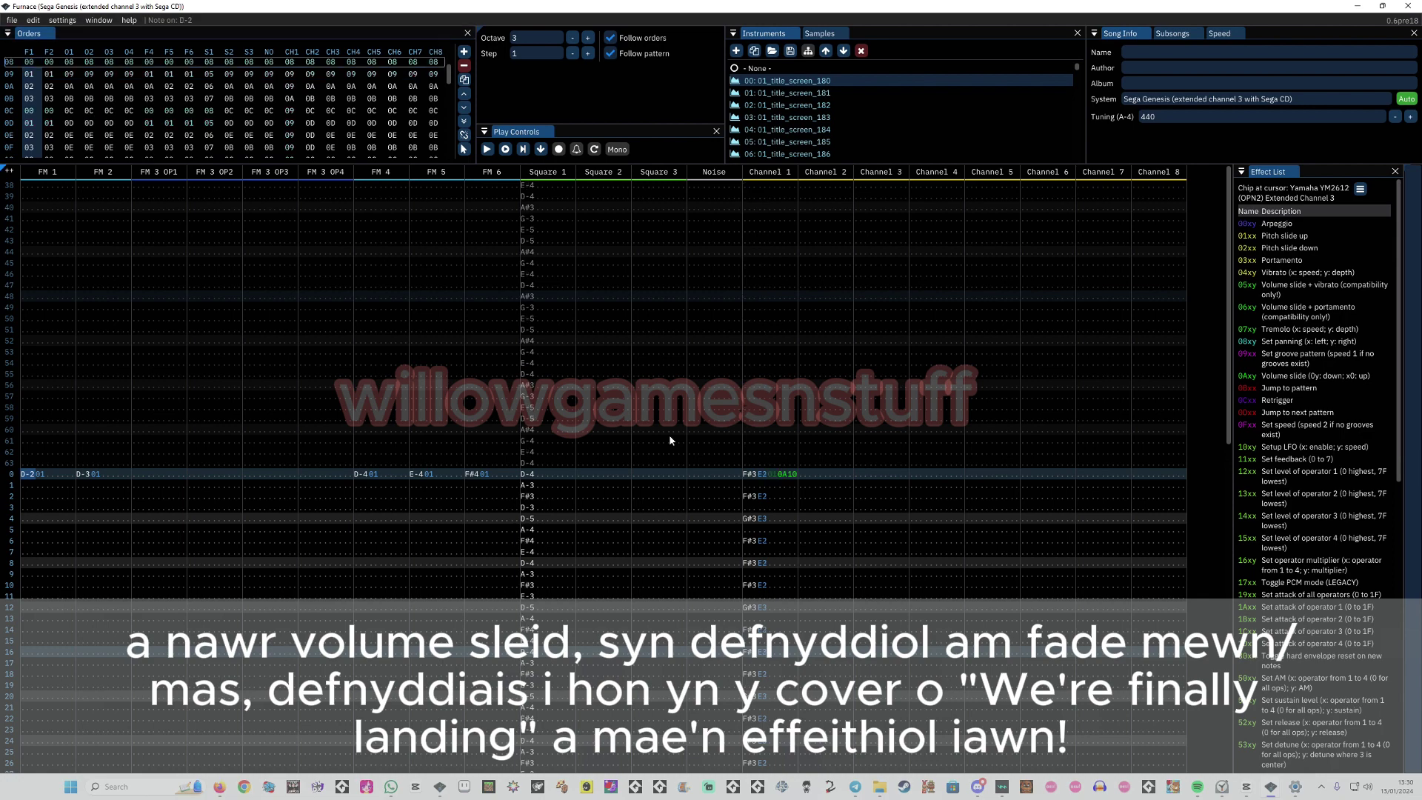
left_click(774, 478)
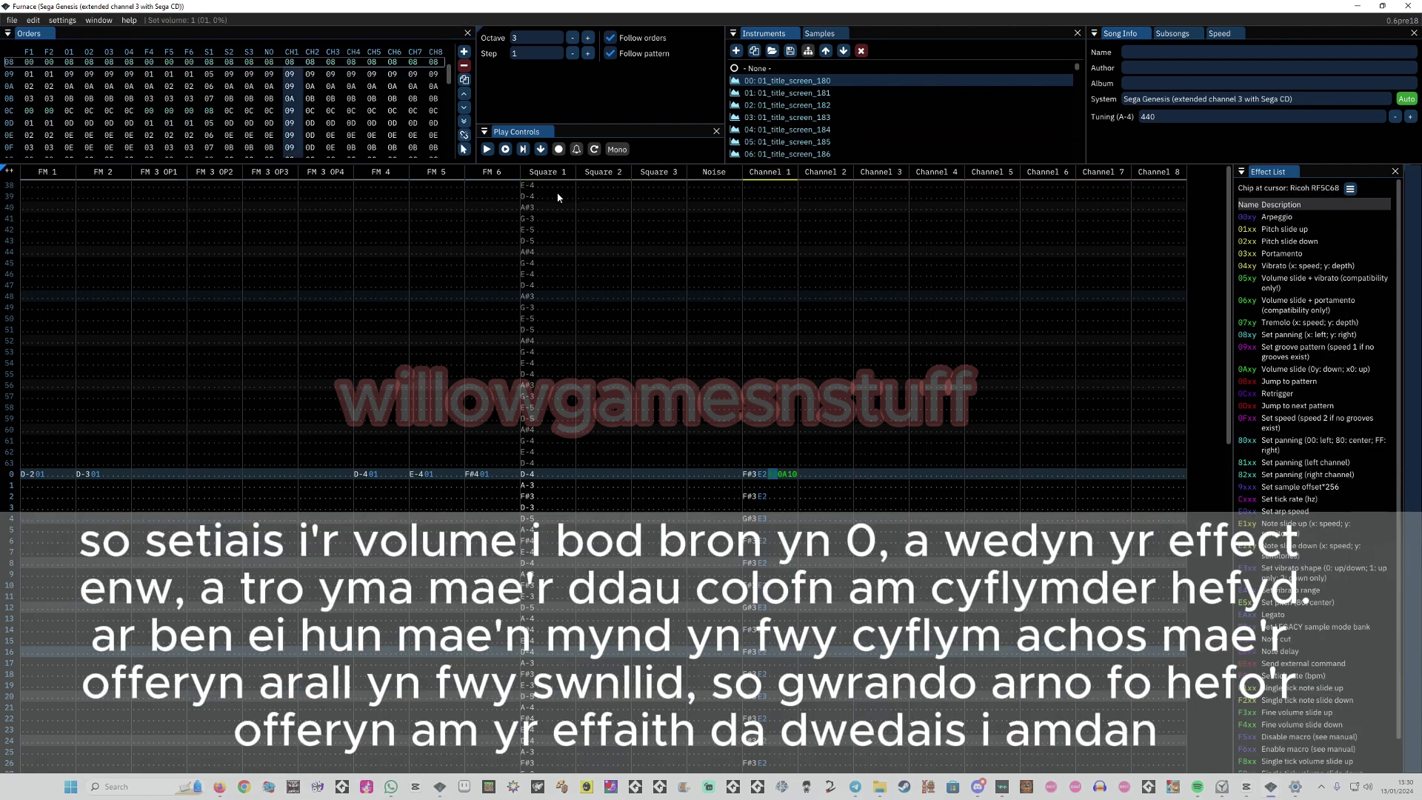
Play order 08's pattern from the start, stop, and replay it to hear the 0A10 fade
left_click(790, 478)
key("Left")
key("Left")
key("Left")
key("Left")
key("Left")
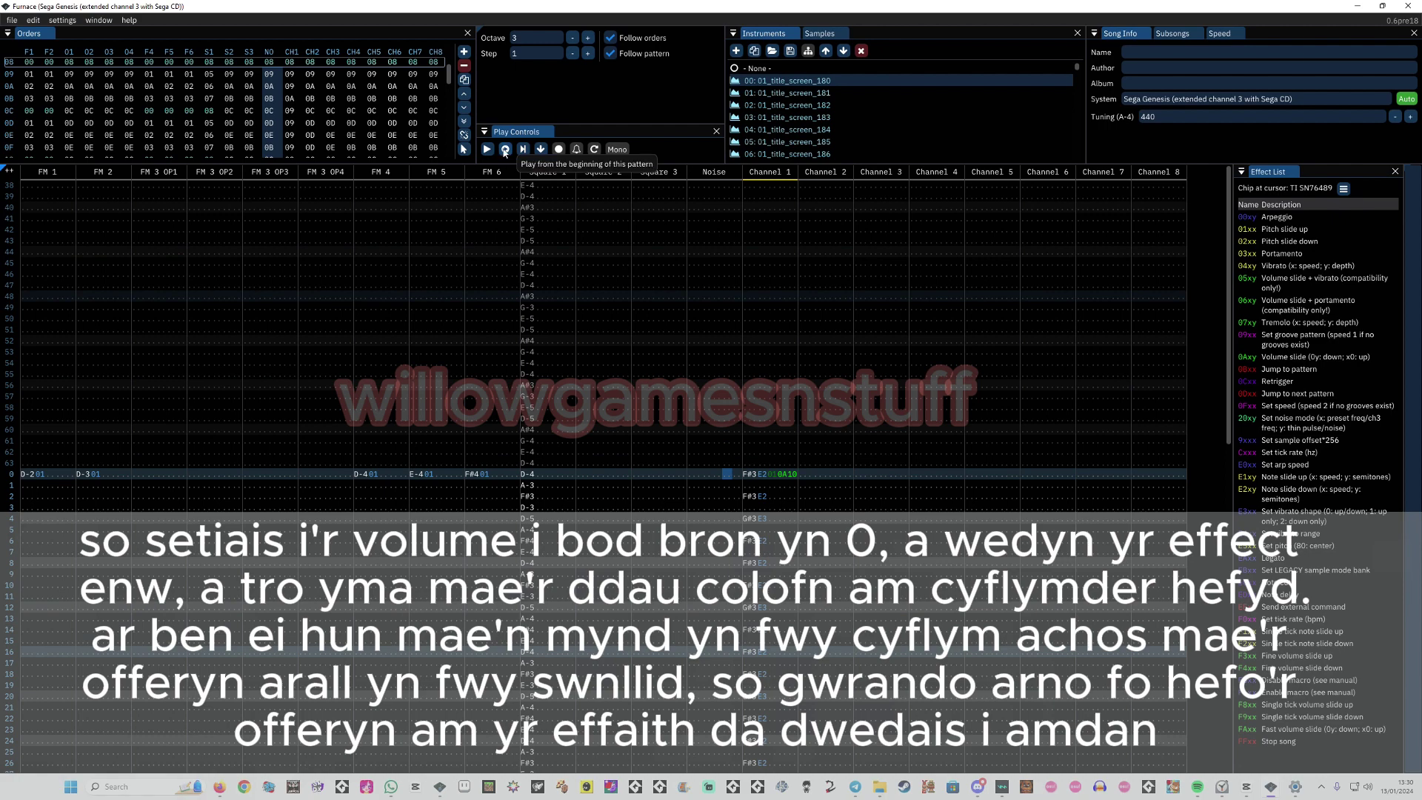
left_click(505, 149)
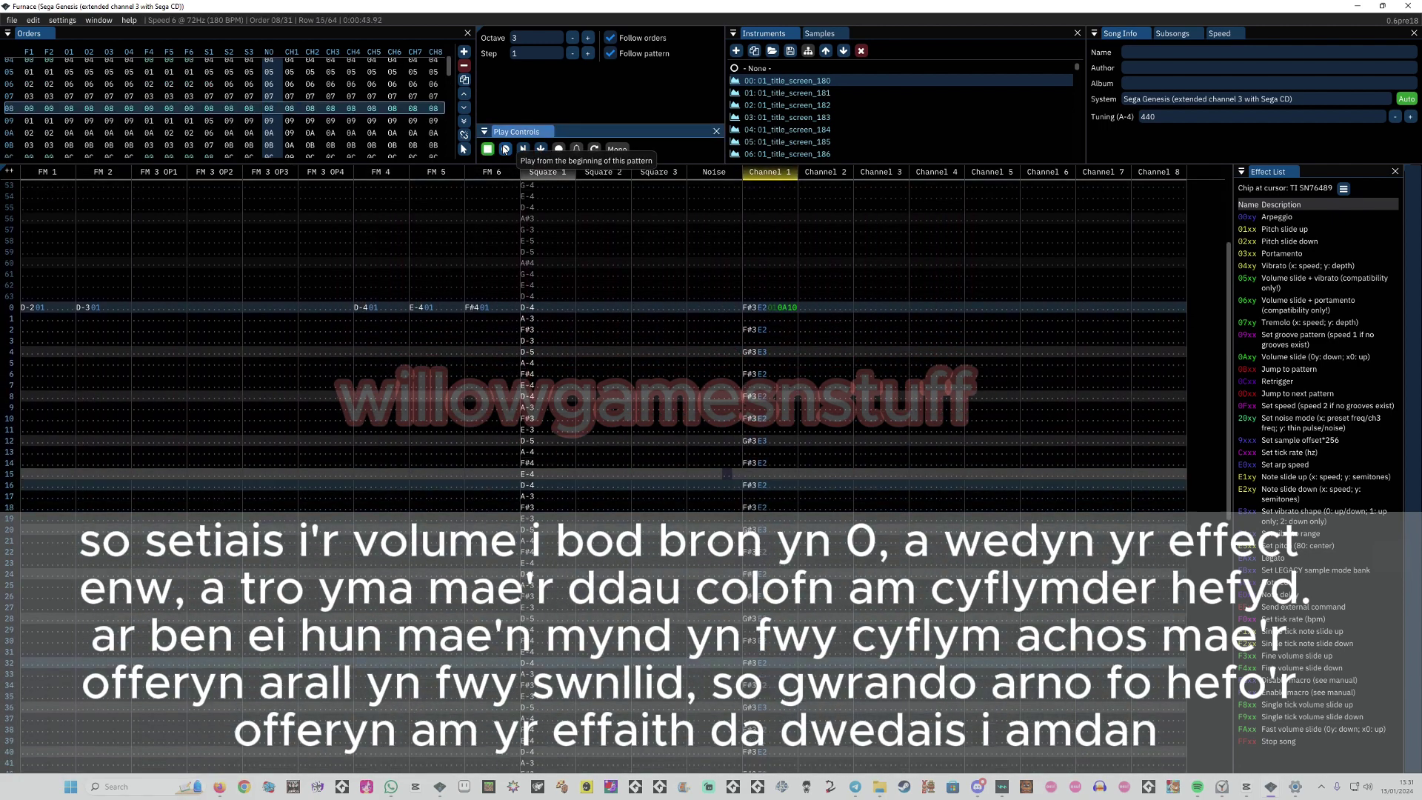
left_click(505, 148)
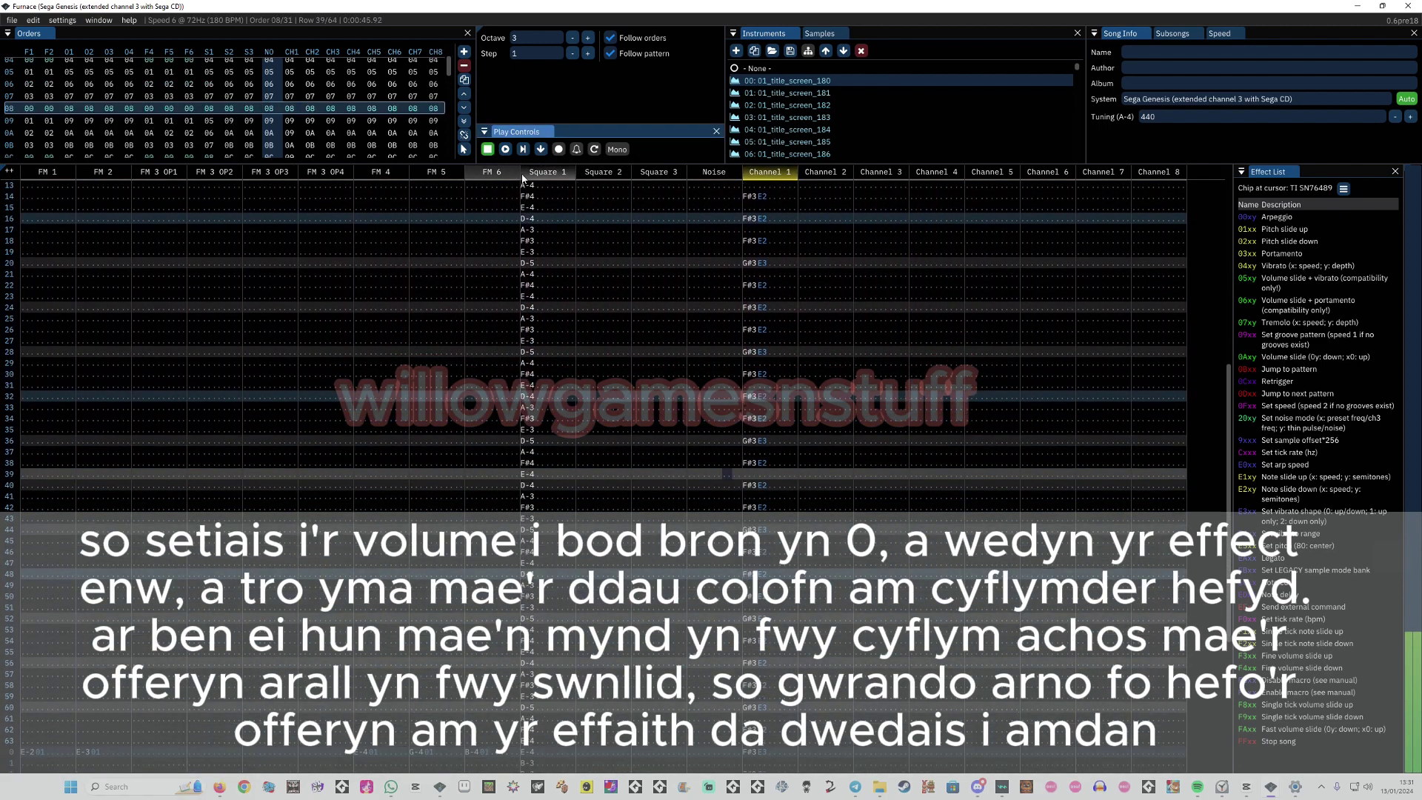
key("Return")
scroll(581, 232, "up", 4)
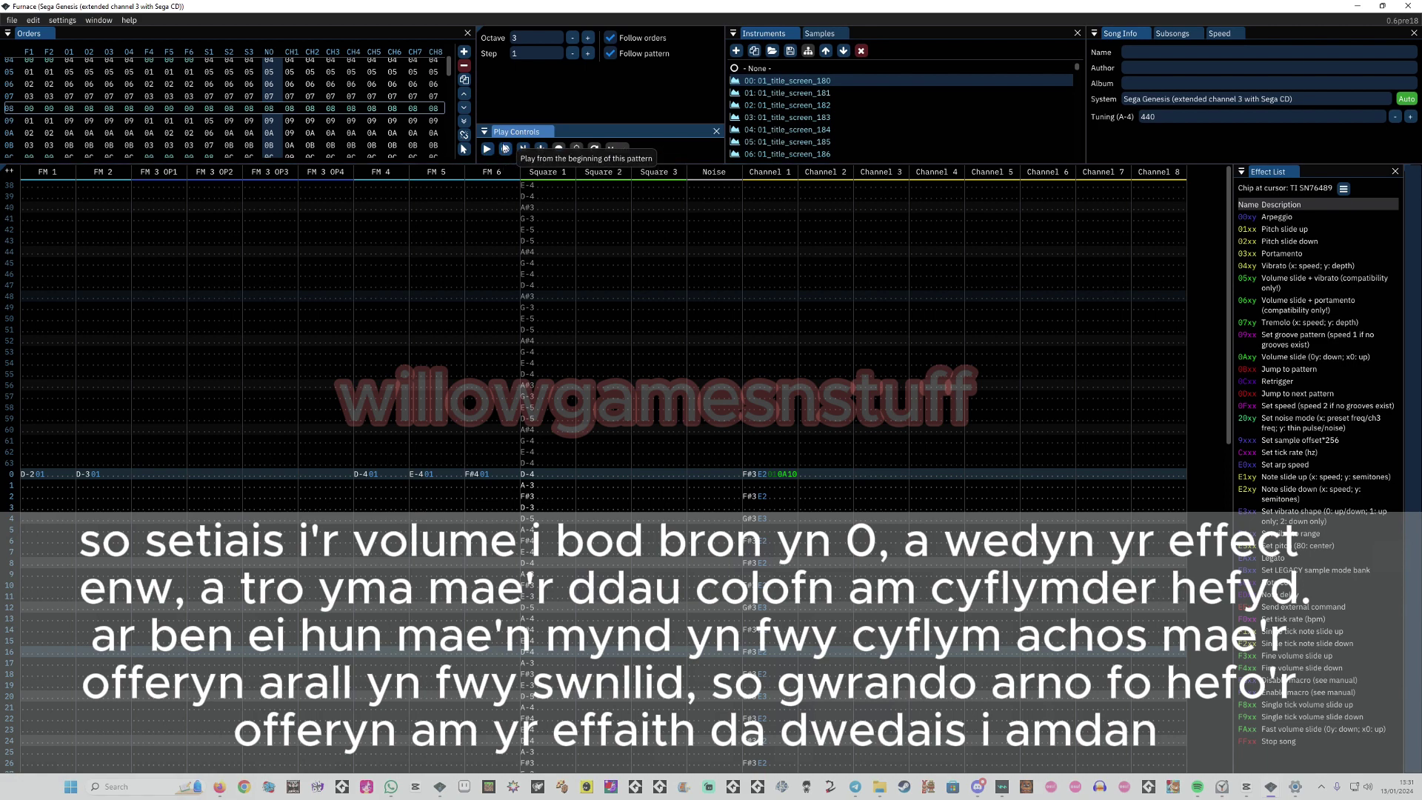
left_click(505, 148)
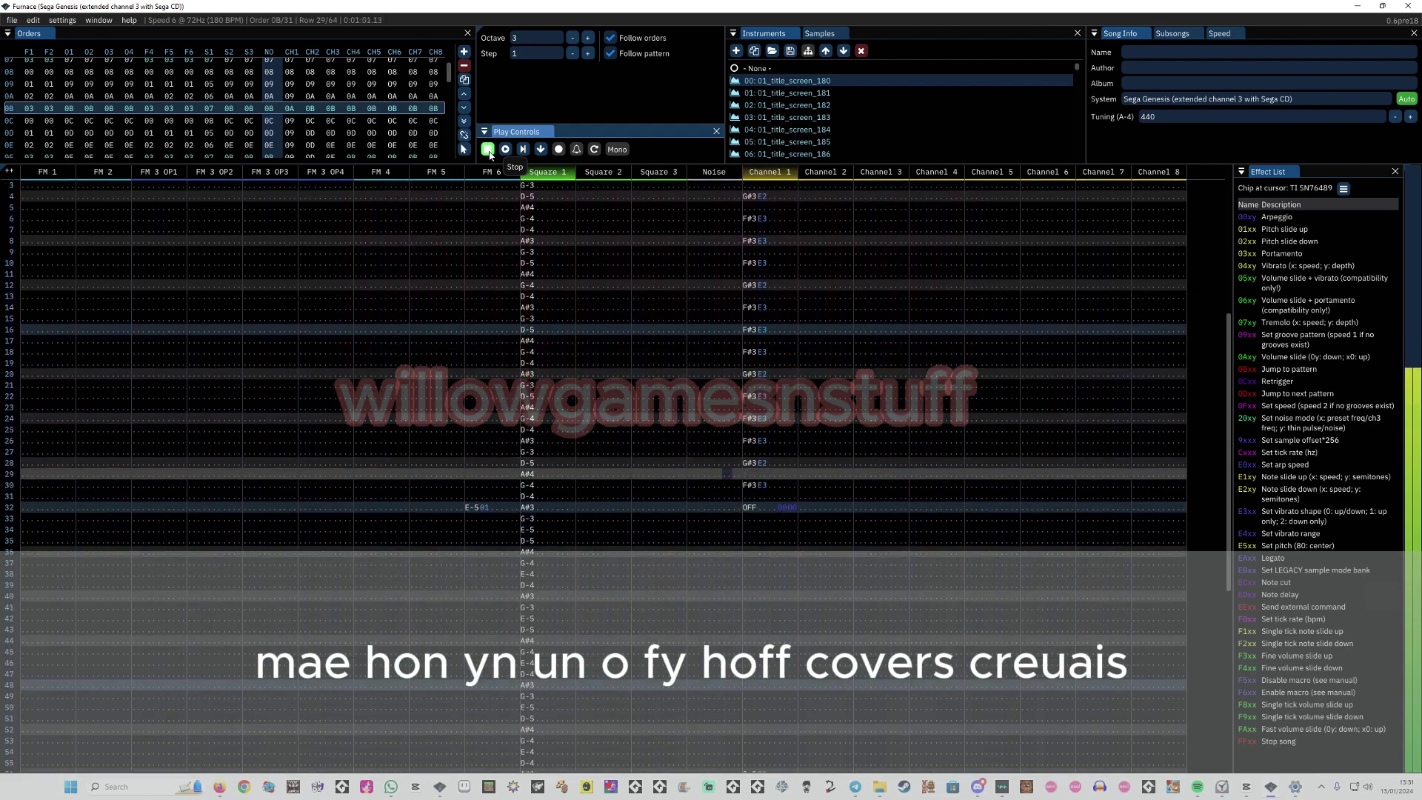
Stop playback and enter a 0000 effect on Channel 1's row 32 OFF note
left_click(488, 150)
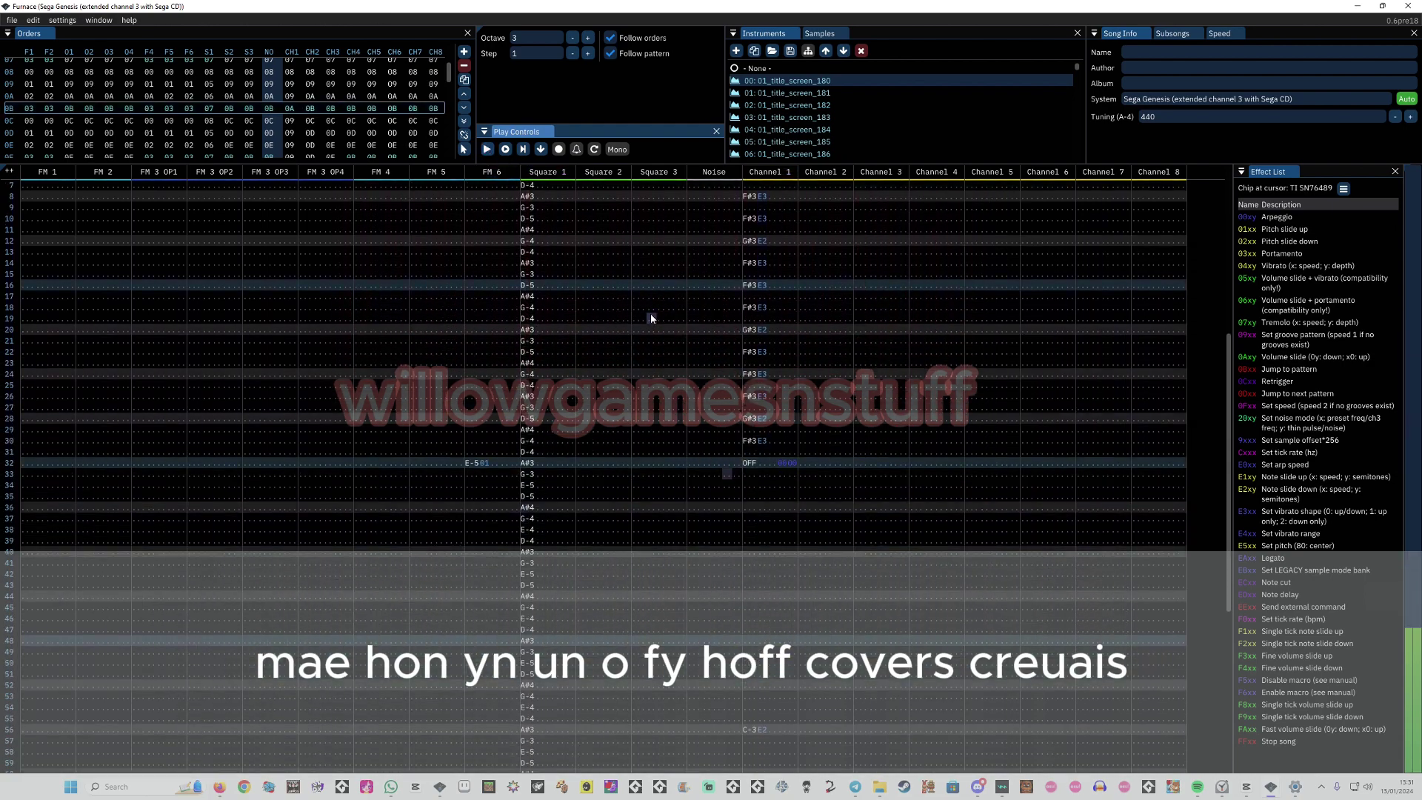
scroll(723, 508, "up", 2)
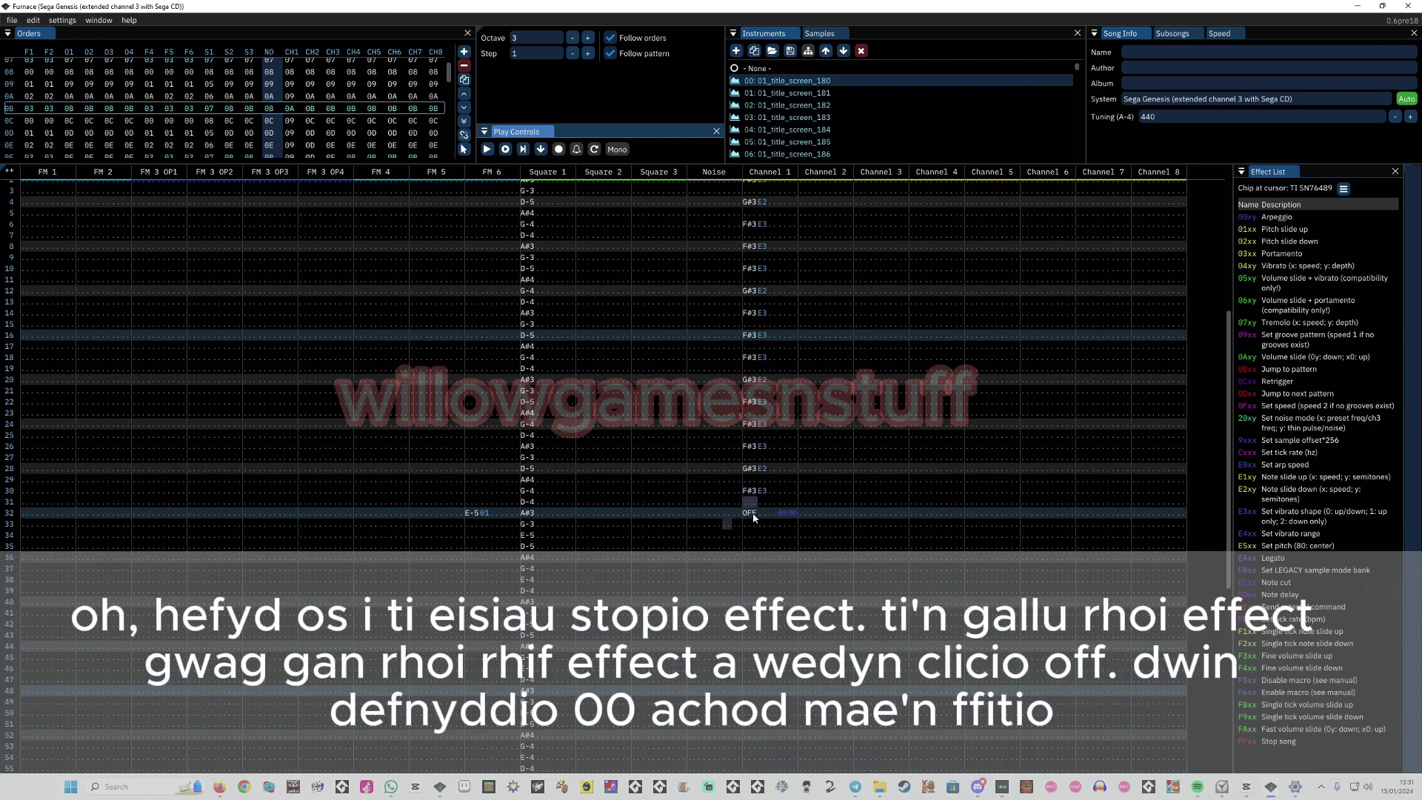
left_click(758, 523)
scroll(752, 522, "down", 2)
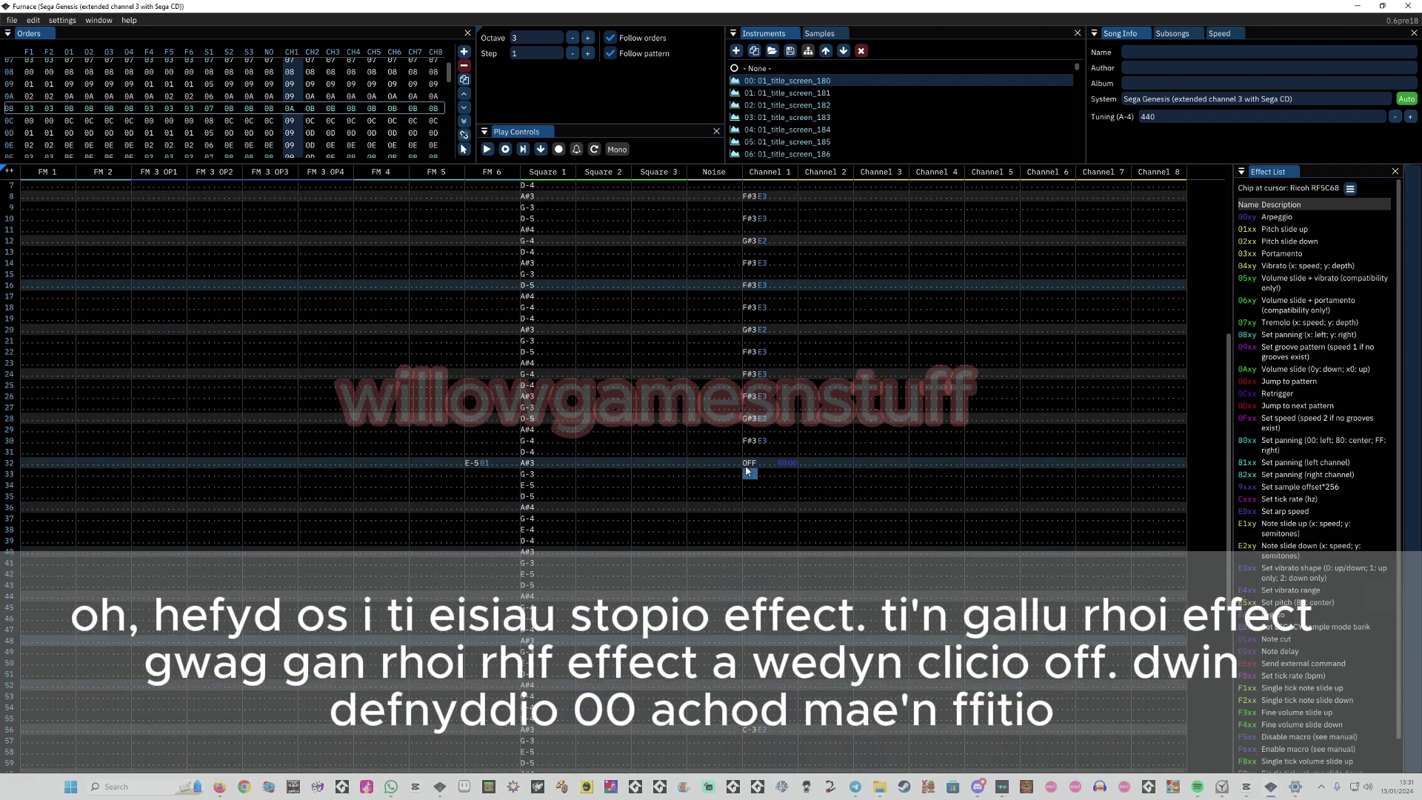
scroll(763, 471, "up", 1)
left_click(784, 475)
left_click(789, 474)
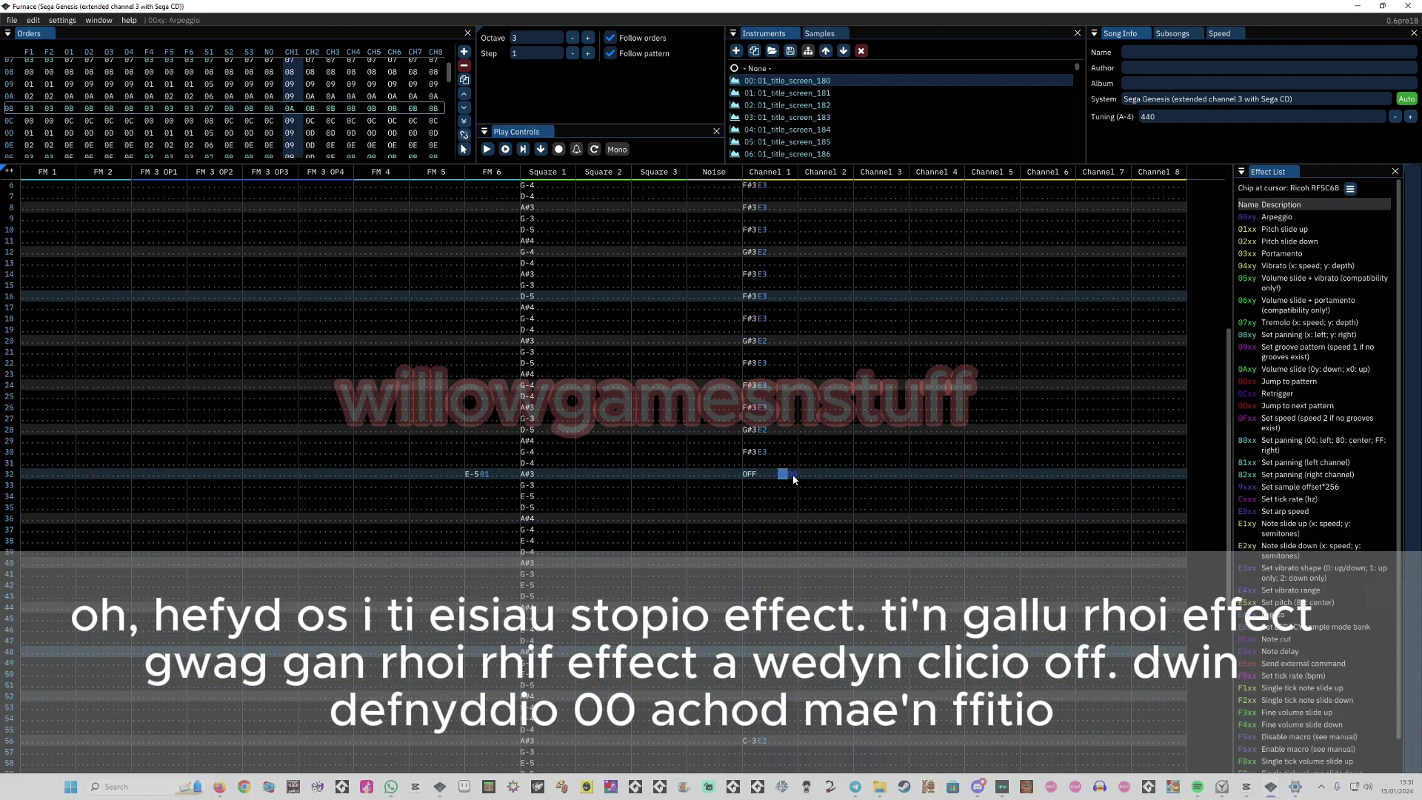
type("0000")
scroll(1115, 374, "up", 2)
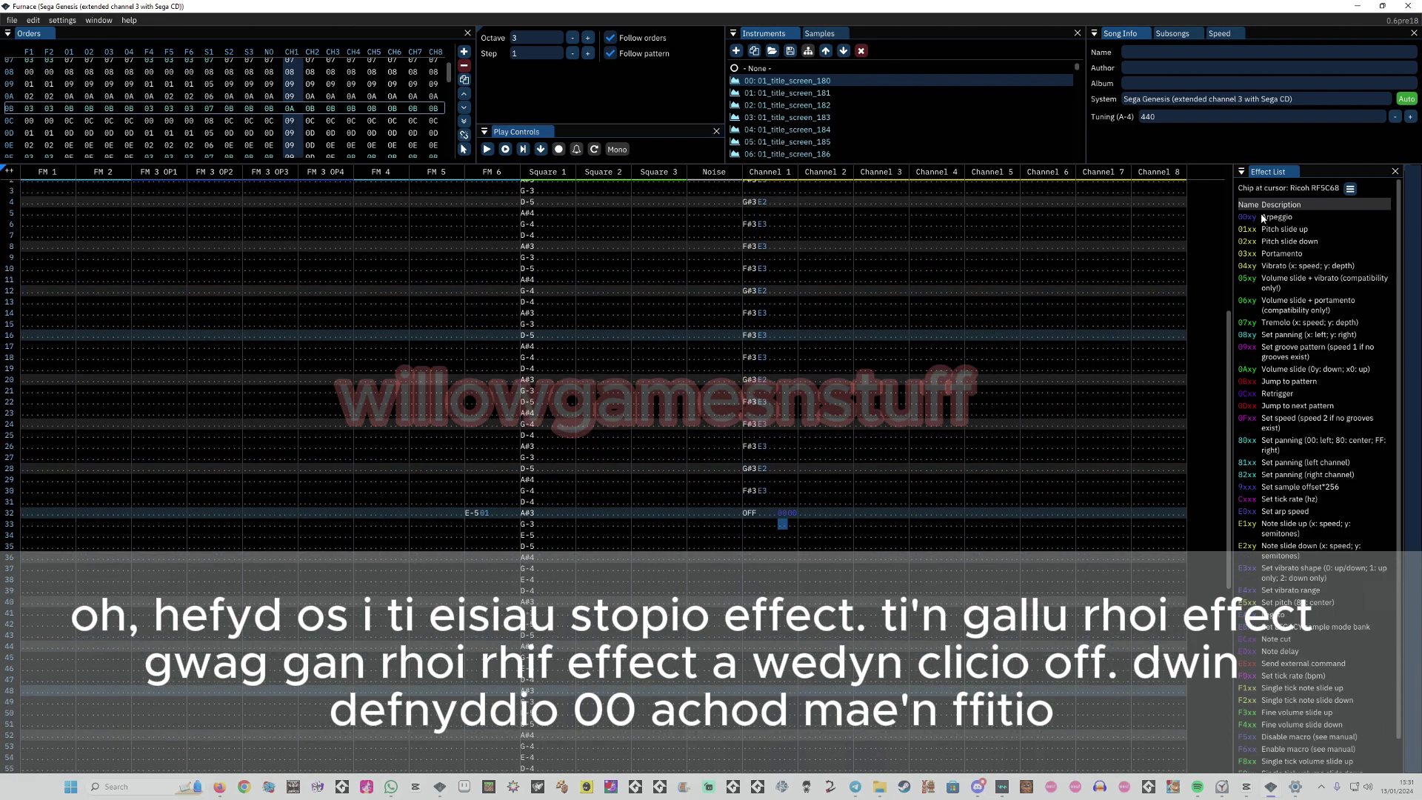
Try a note-off on Channel 1 row 33, undo it, then play from row 32
left_click(783, 513)
scroll(783, 513, "down", 2)
key("Down")
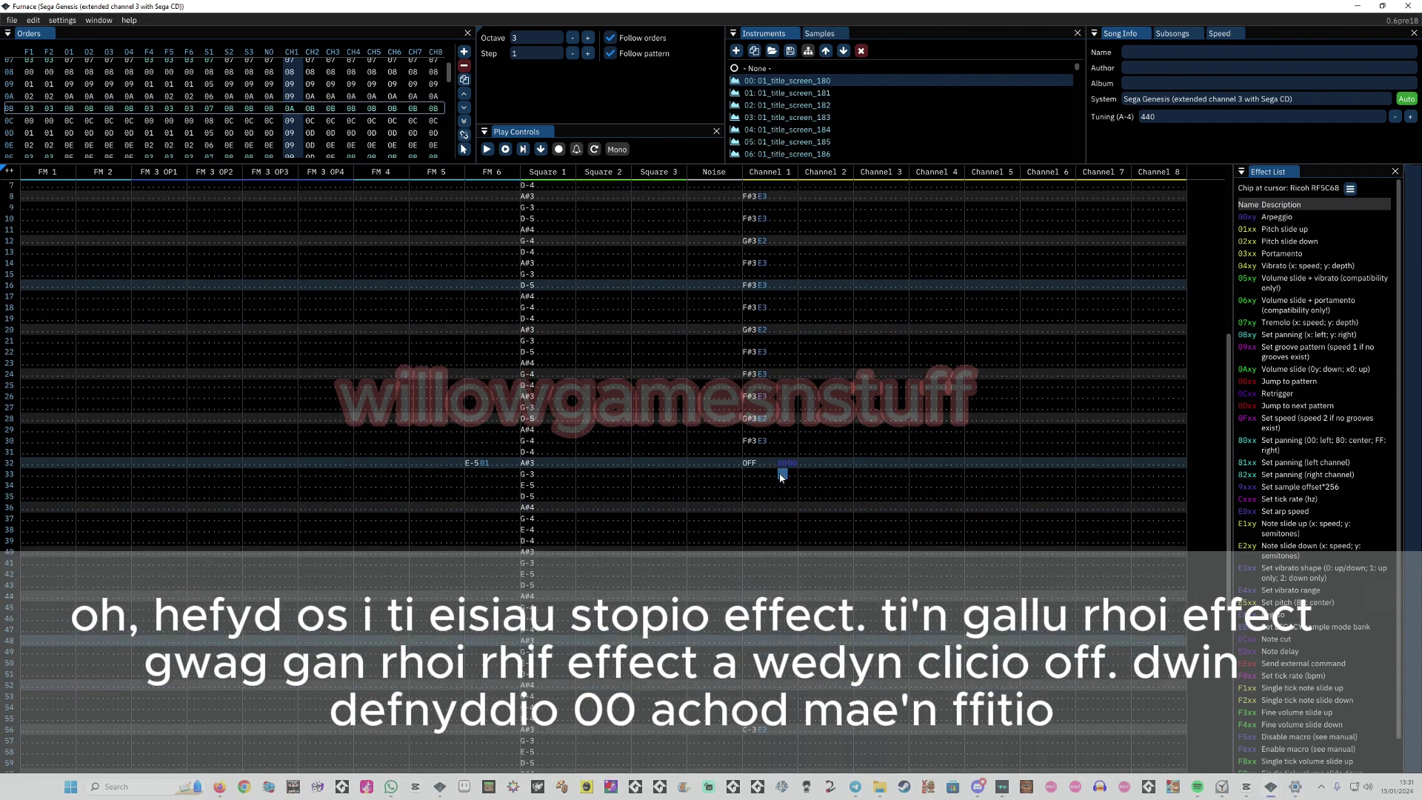
scroll(781, 478, "up", 3)
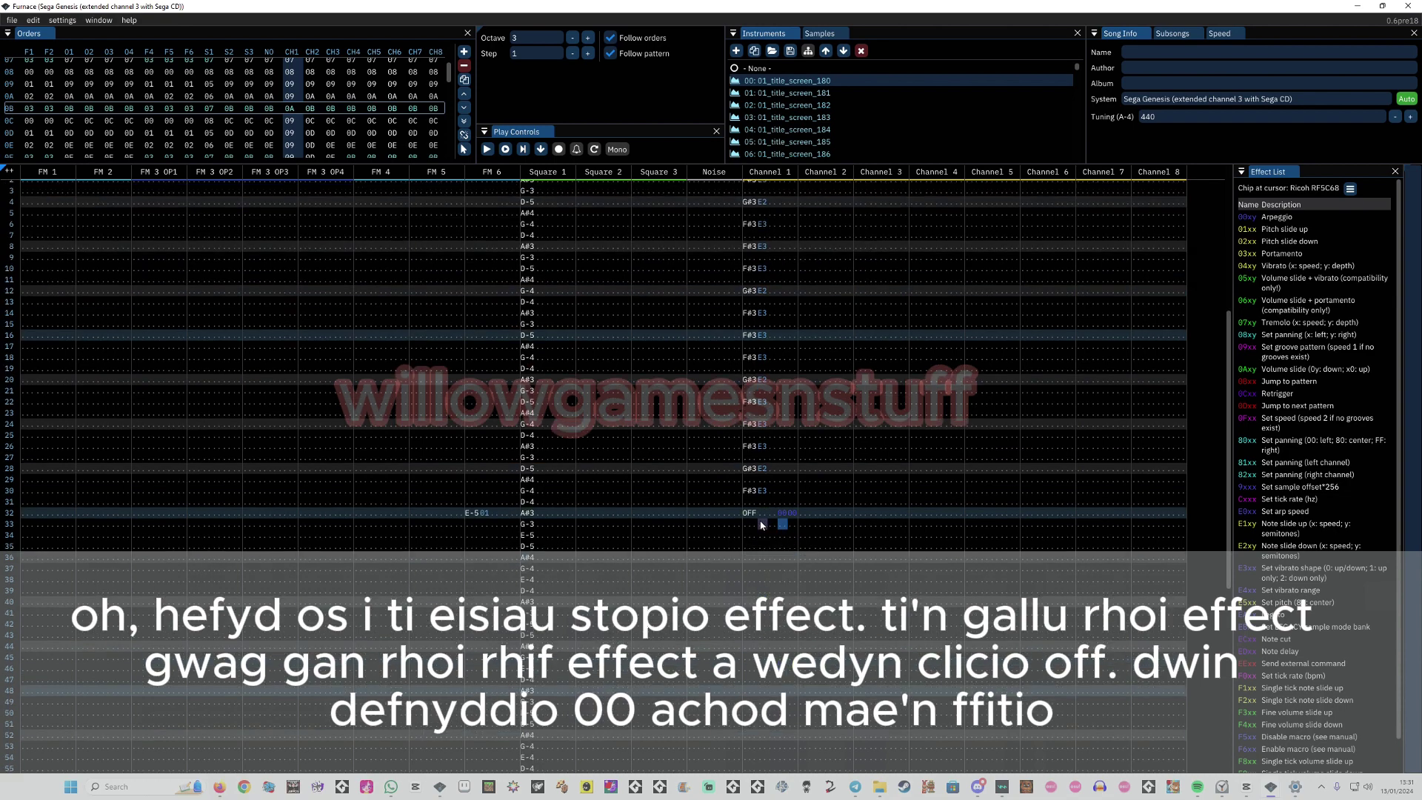
scroll(754, 527, "down", 3)
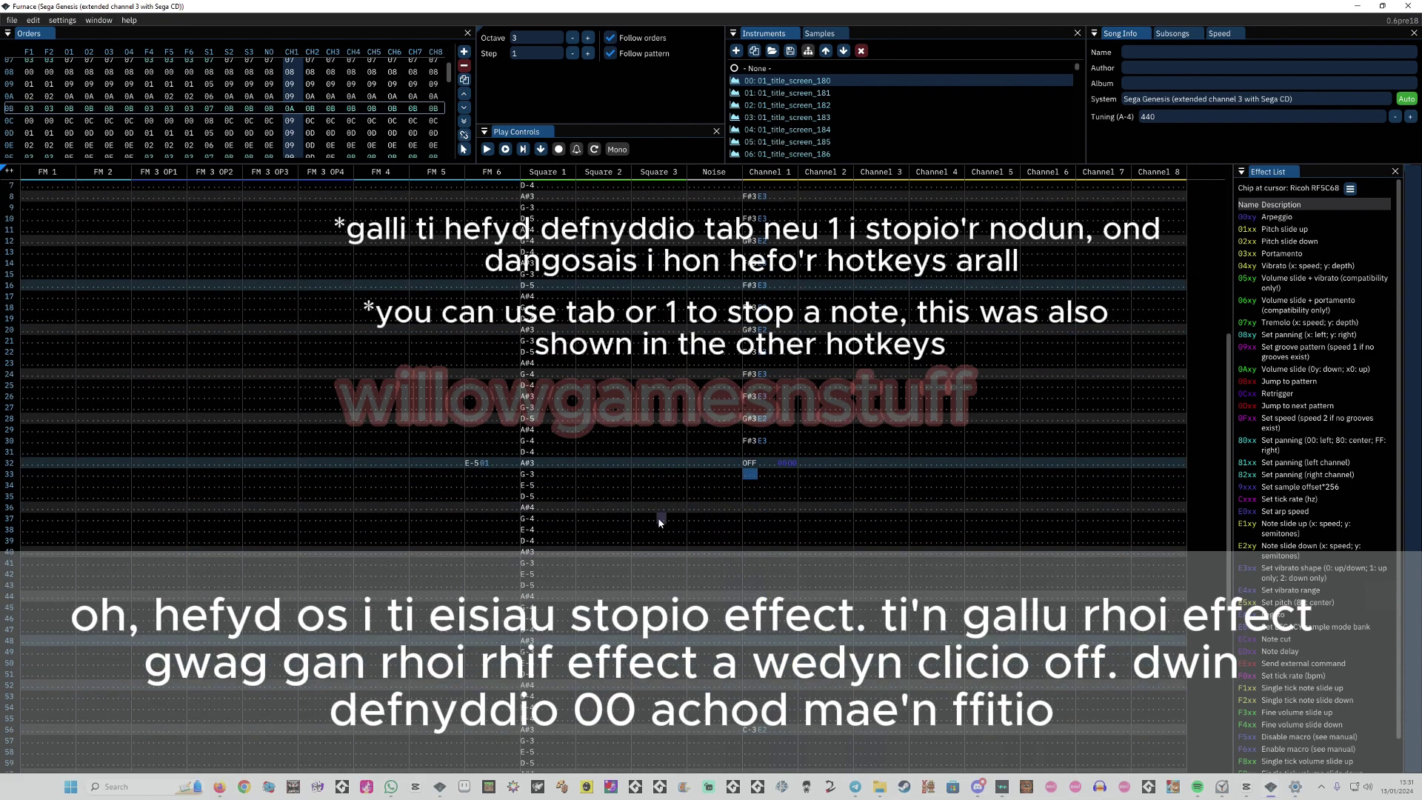
key("space")
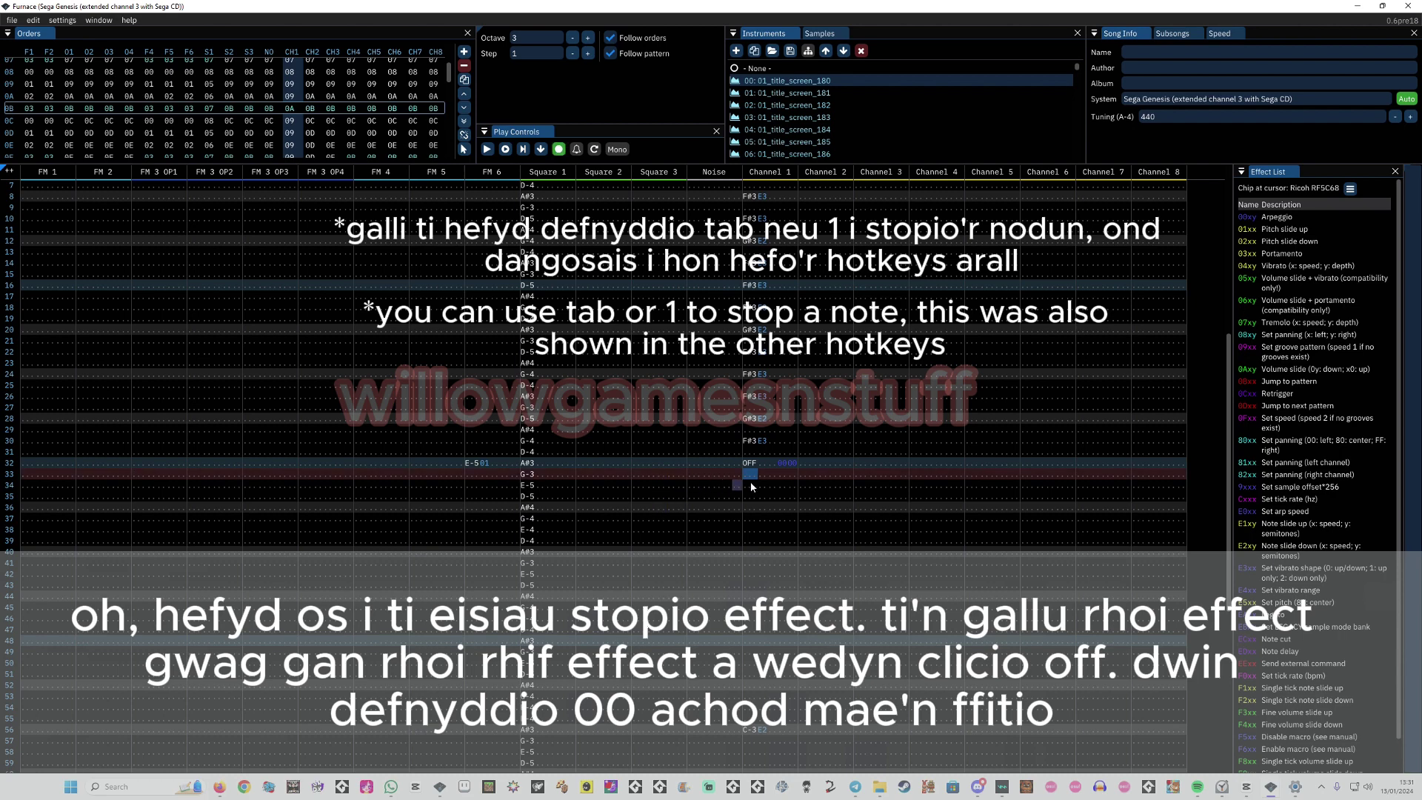
key("1")
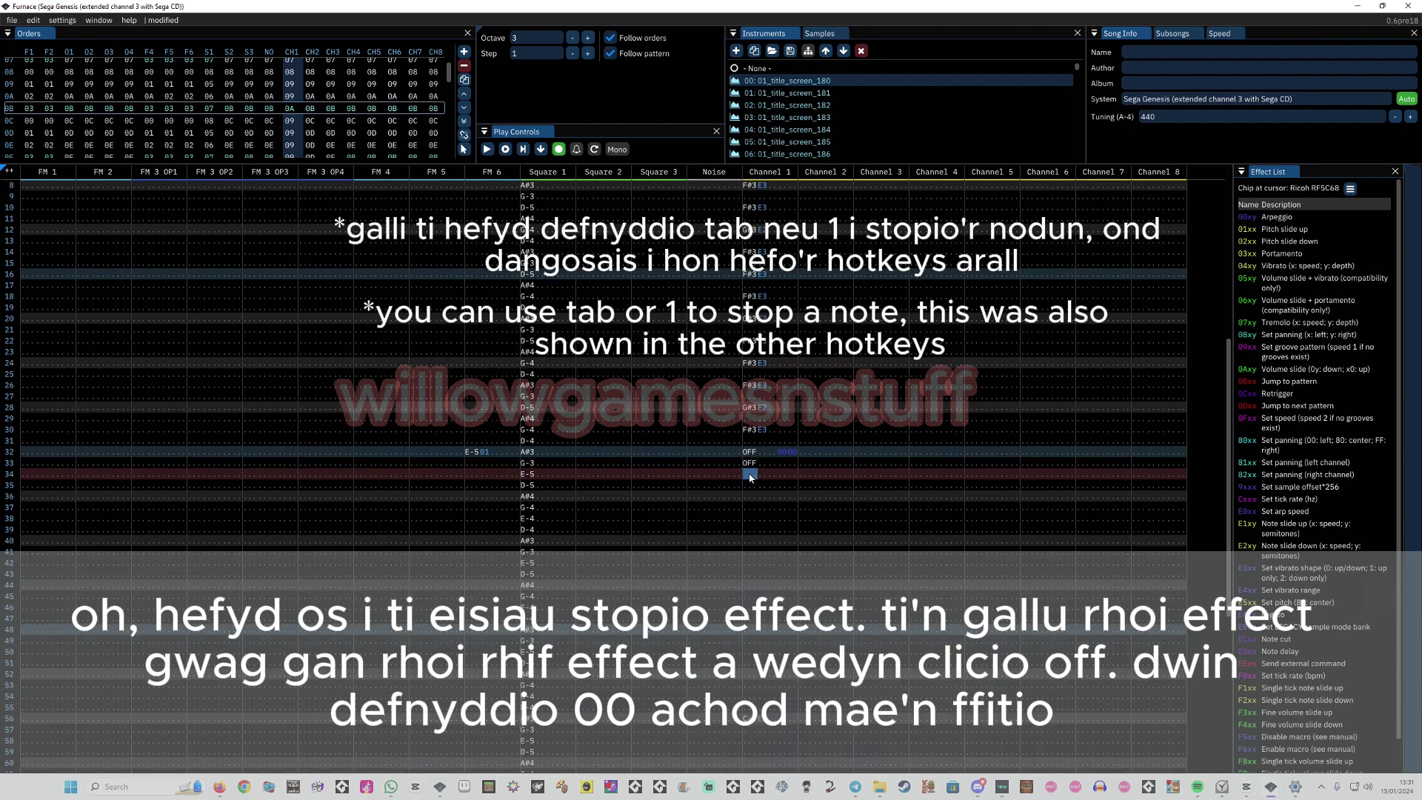
key("ctrl+z")
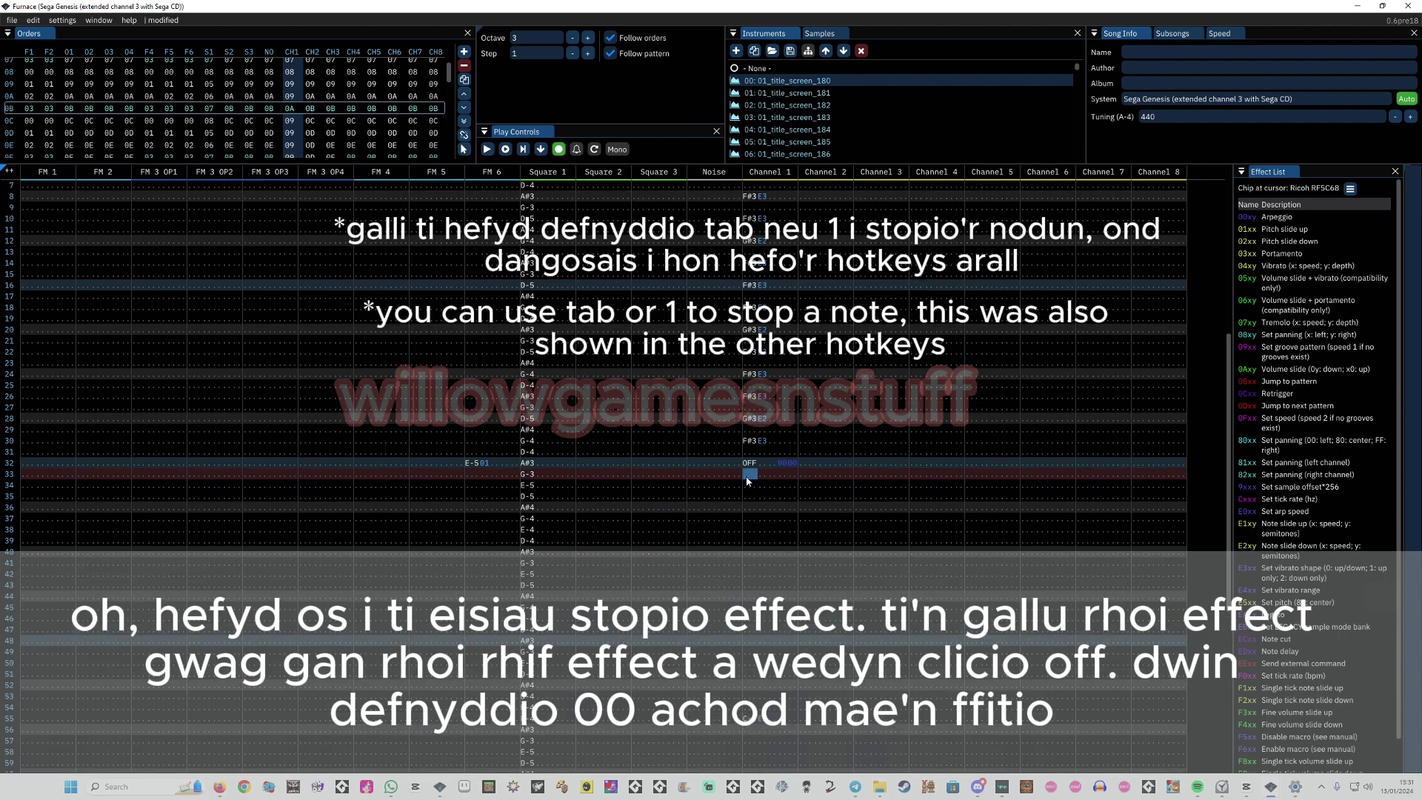
key("space")
key("Return")
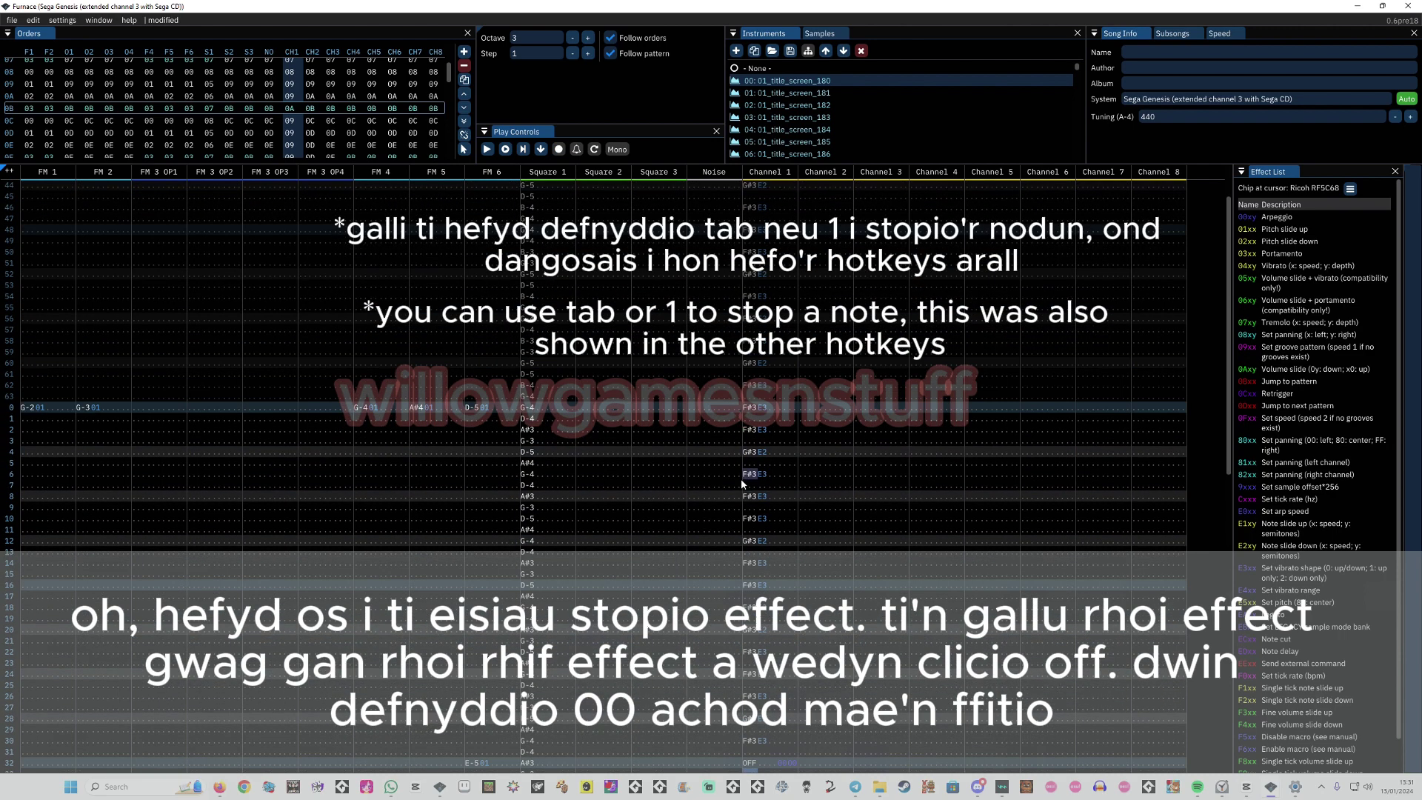